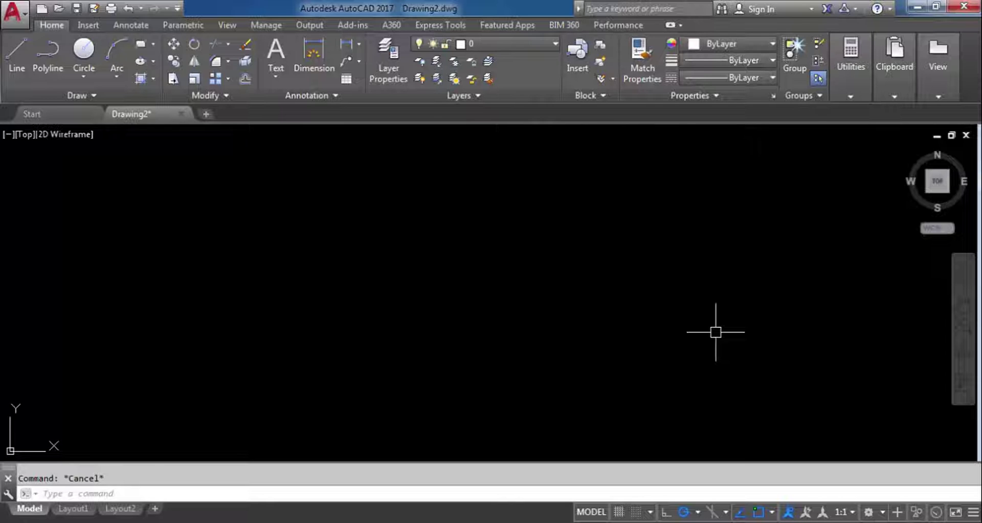
- Configure the drawing units to decimal length with precision 0 and millimeters as the insertion scale
text(UN)
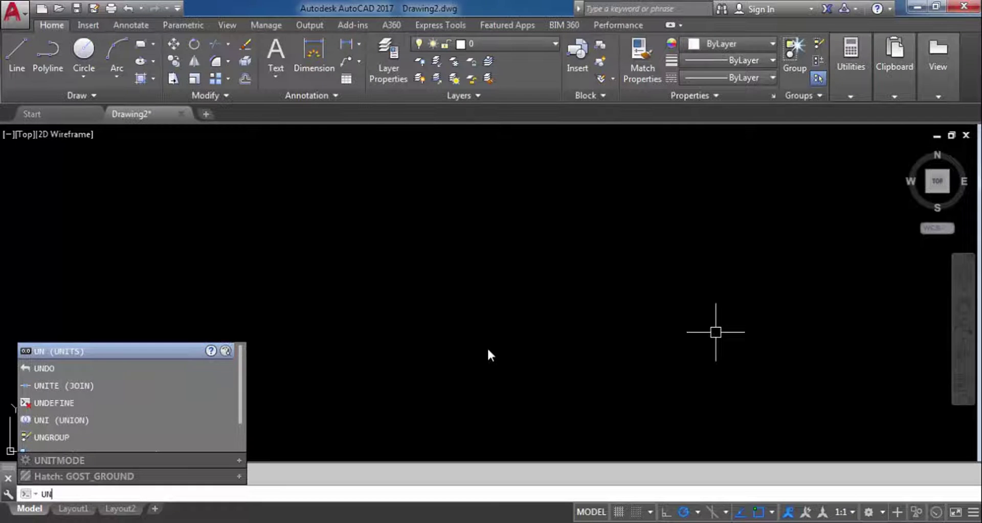
key(Return)
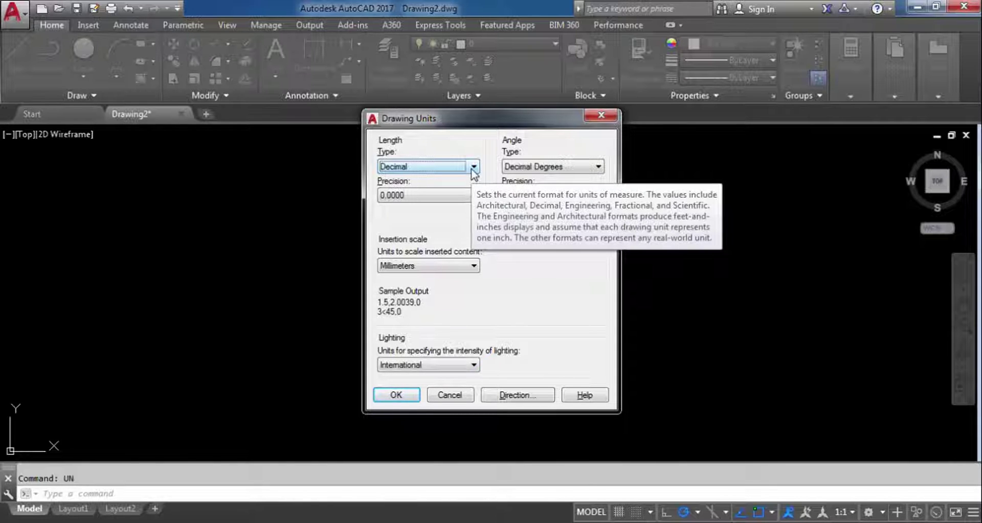
click(473, 166)
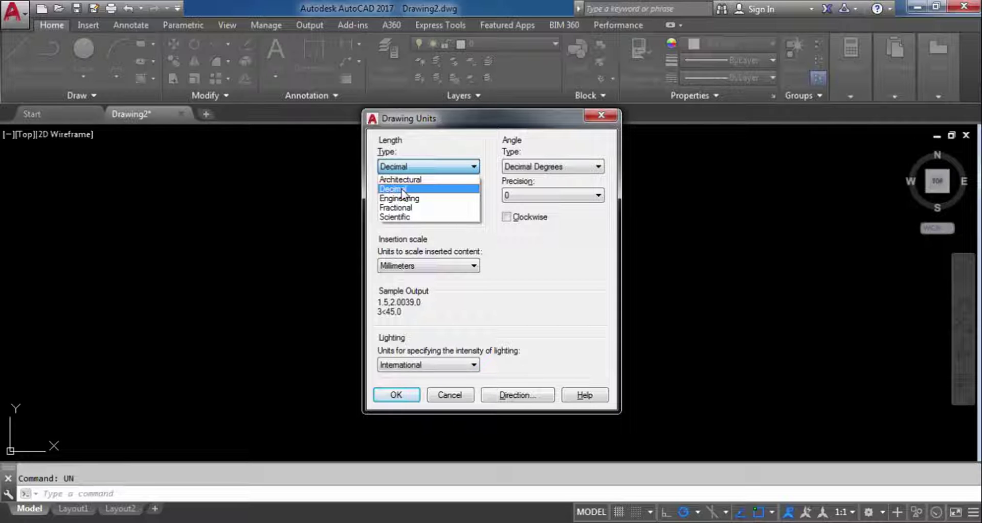
key(Up)
click(396, 190)
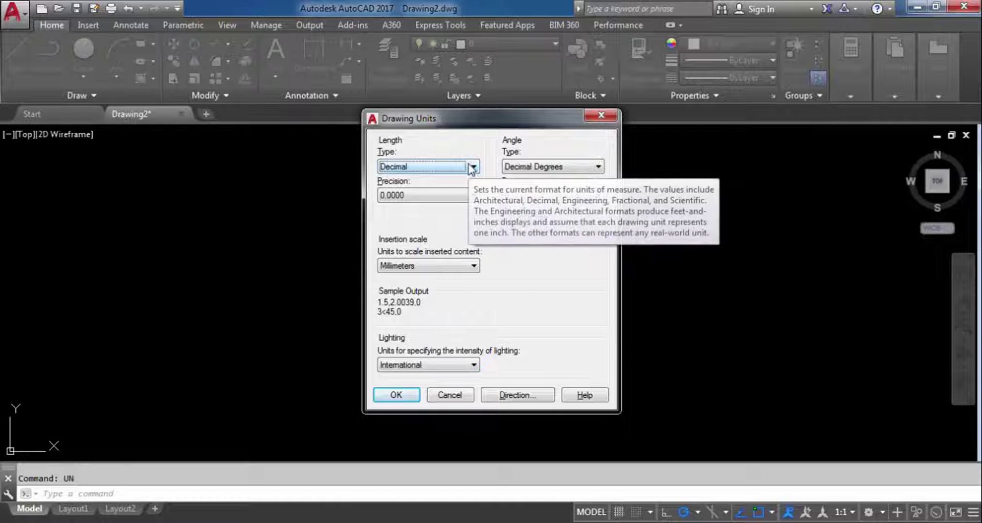
click(418, 197)
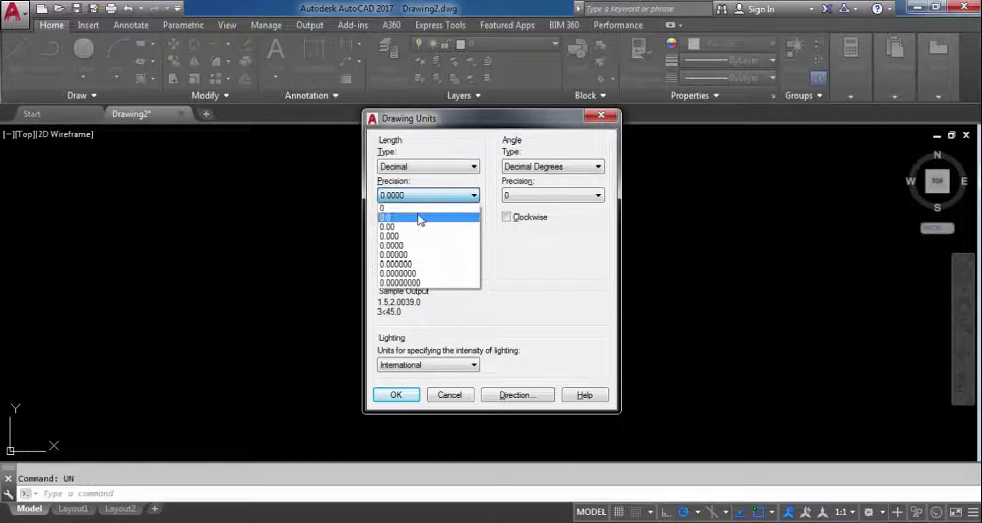
click(401, 209)
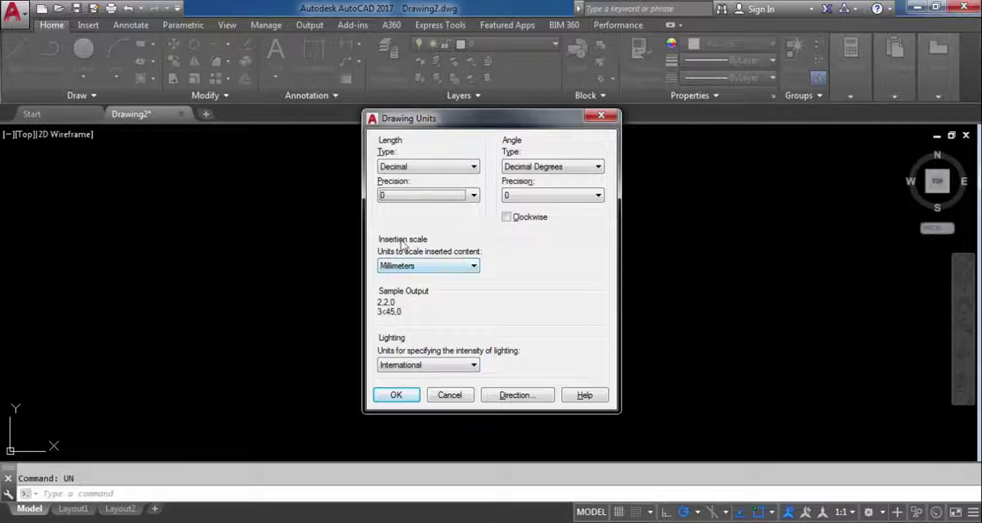
mouse_move(444, 269)
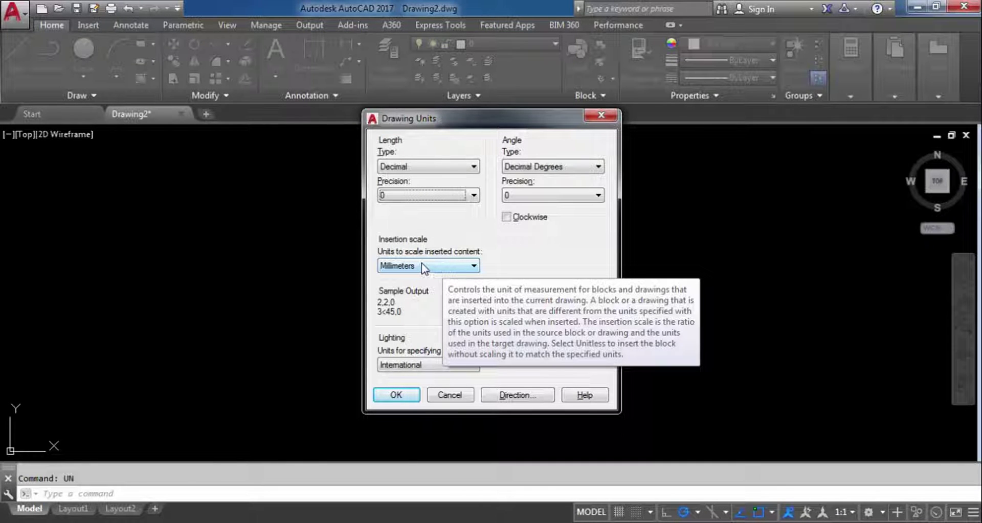
click(447, 267)
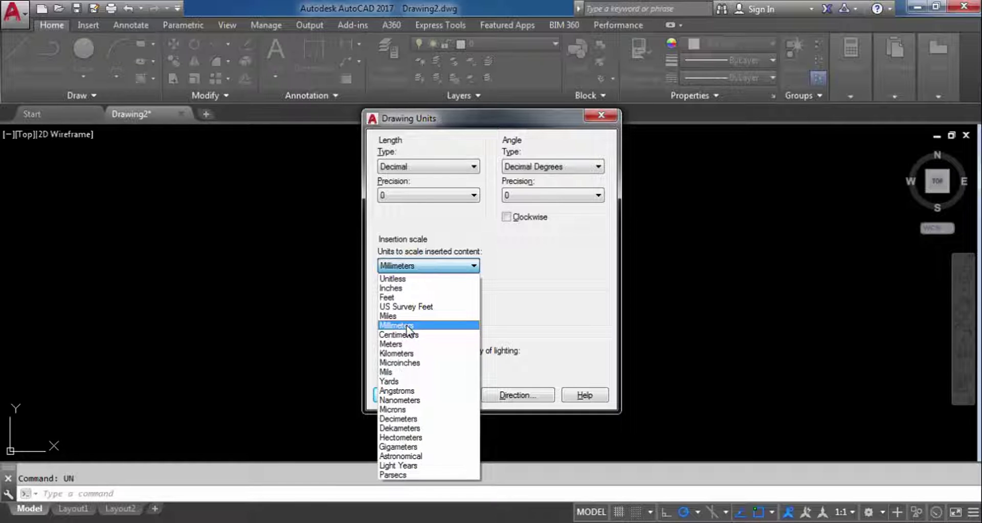
click(407, 327)
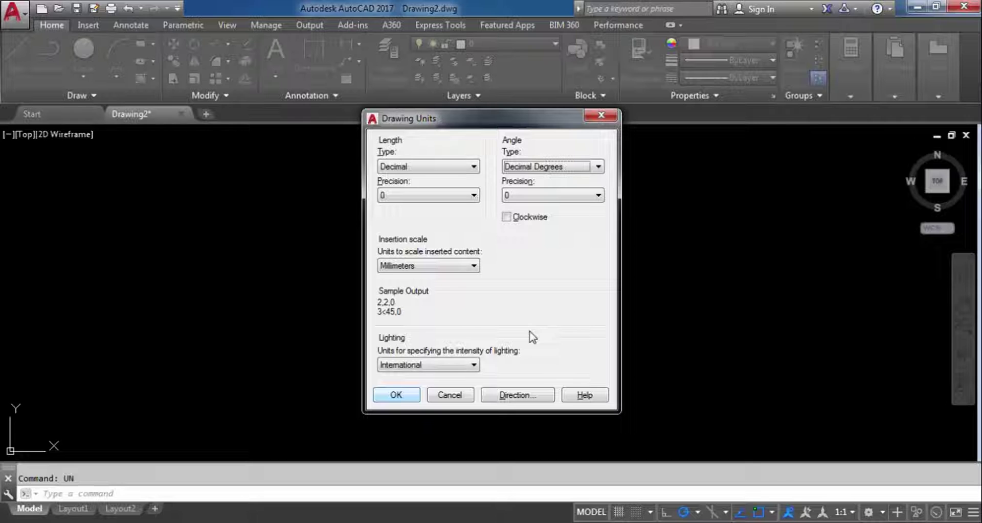
click(396, 396)
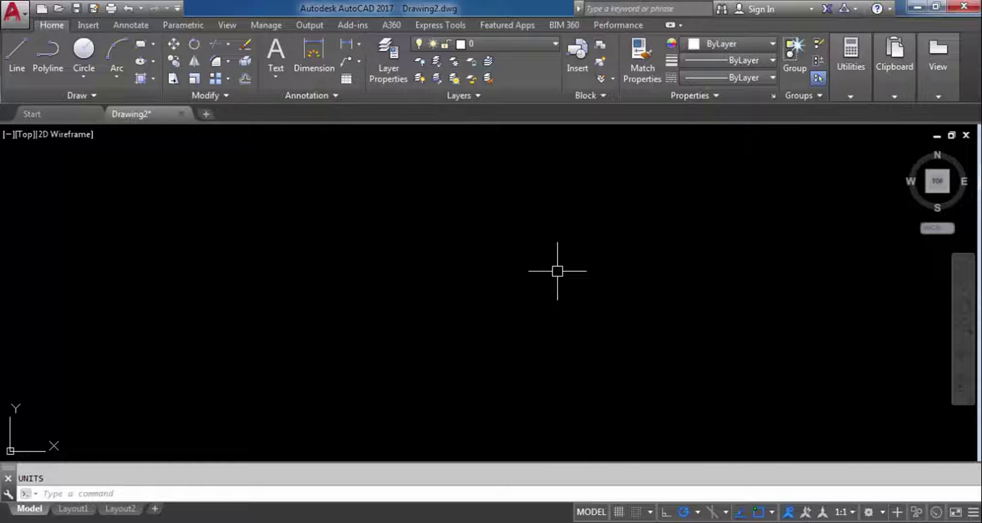
- Set the ISO-25 dimension style's primary units to decimal with precision 0 and make that style current
text(D)
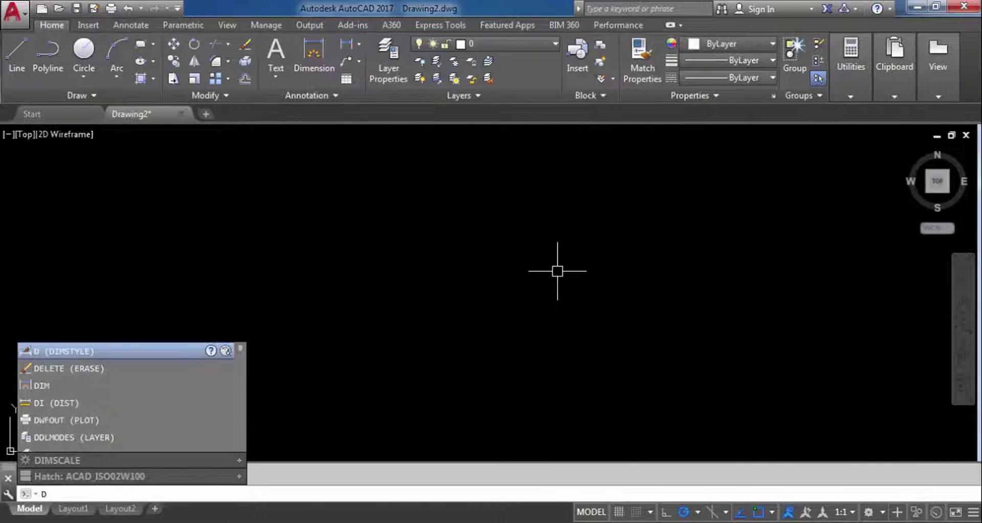
key(Return)
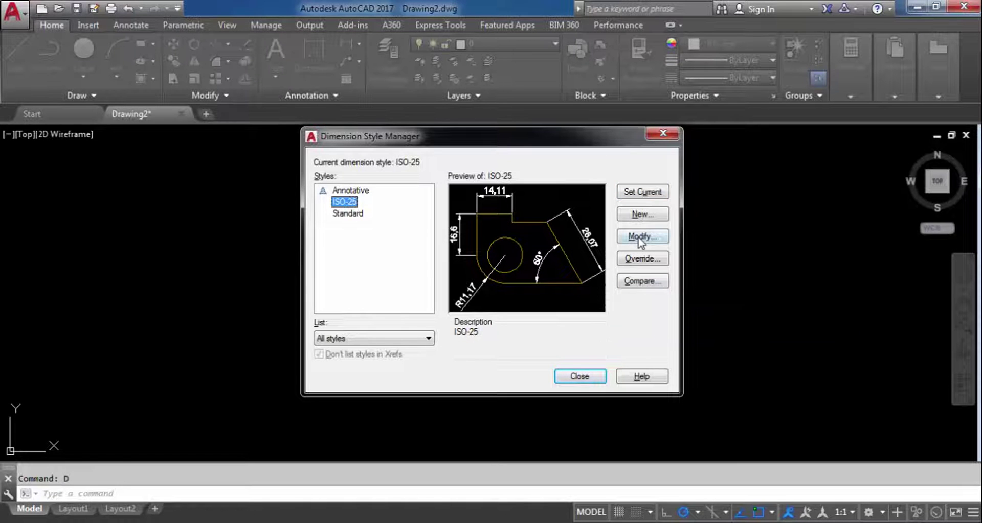
click(662, 237)
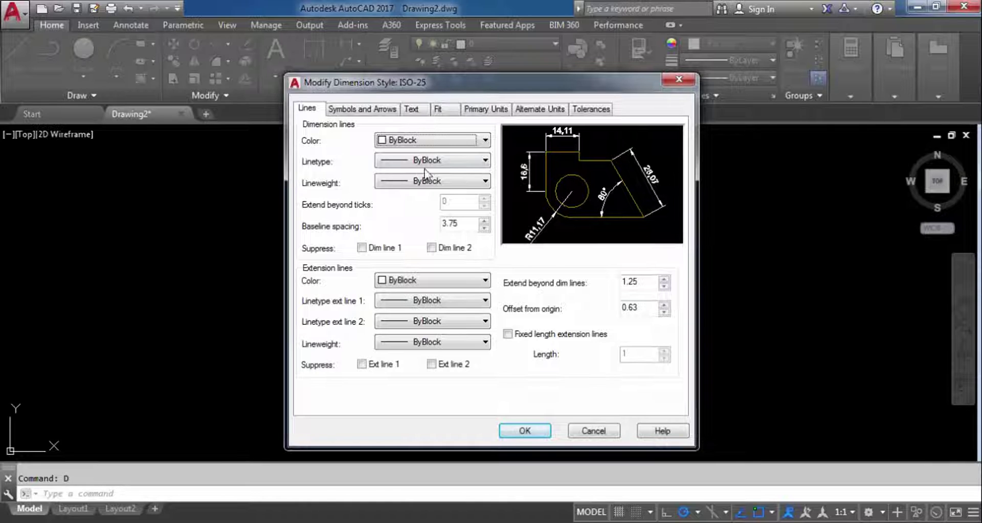
click(479, 110)
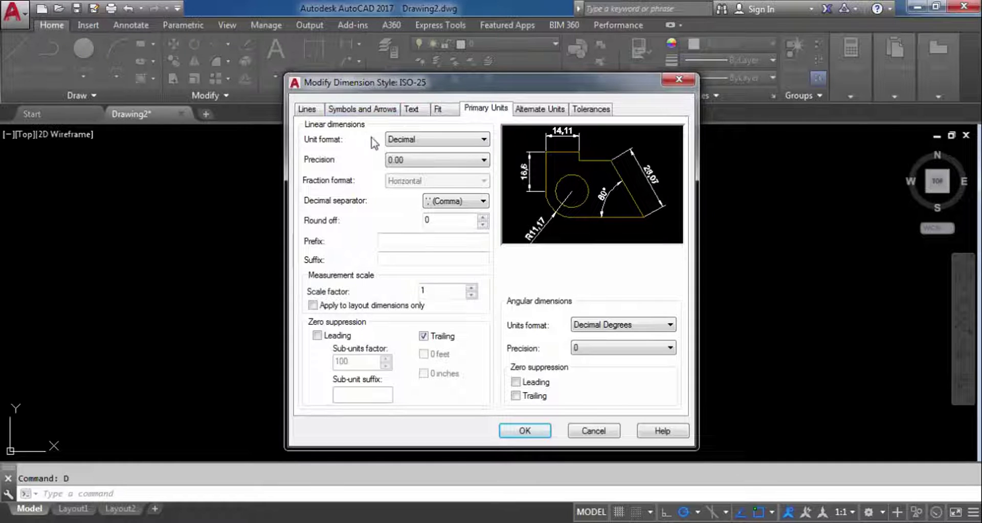
click(460, 142)
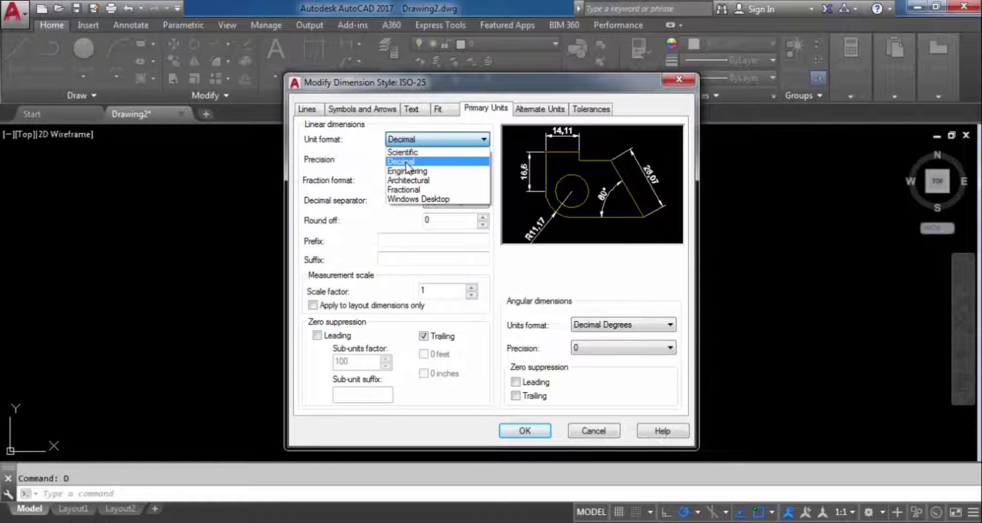
click(404, 162)
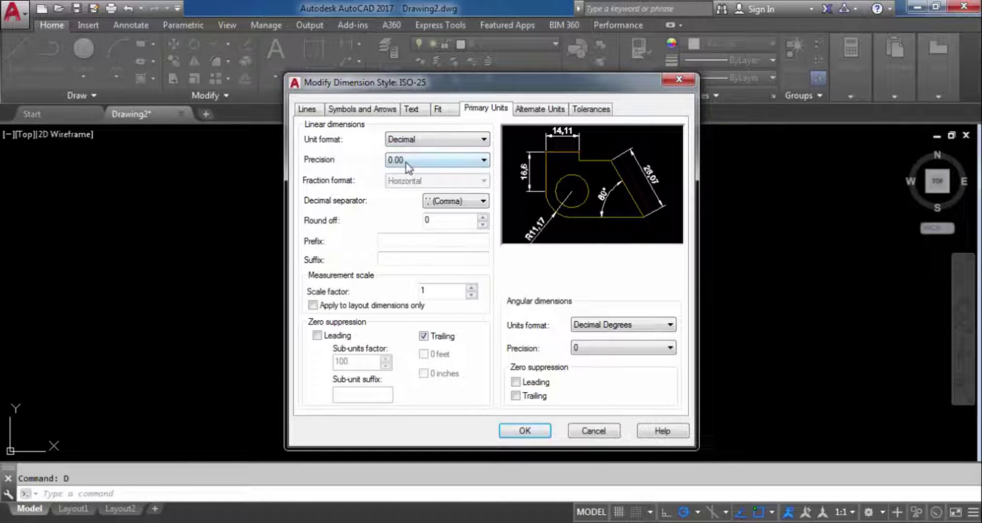
click(406, 161)
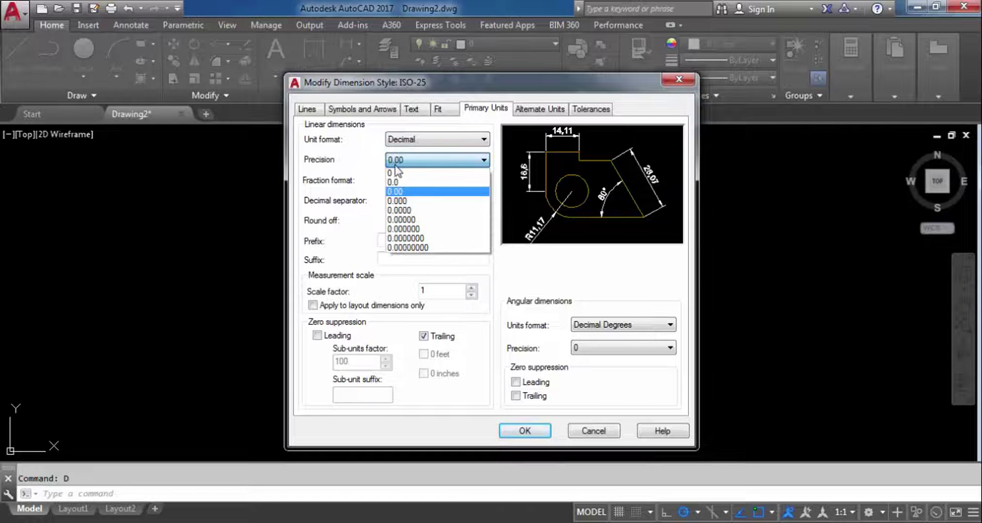
click(396, 174)
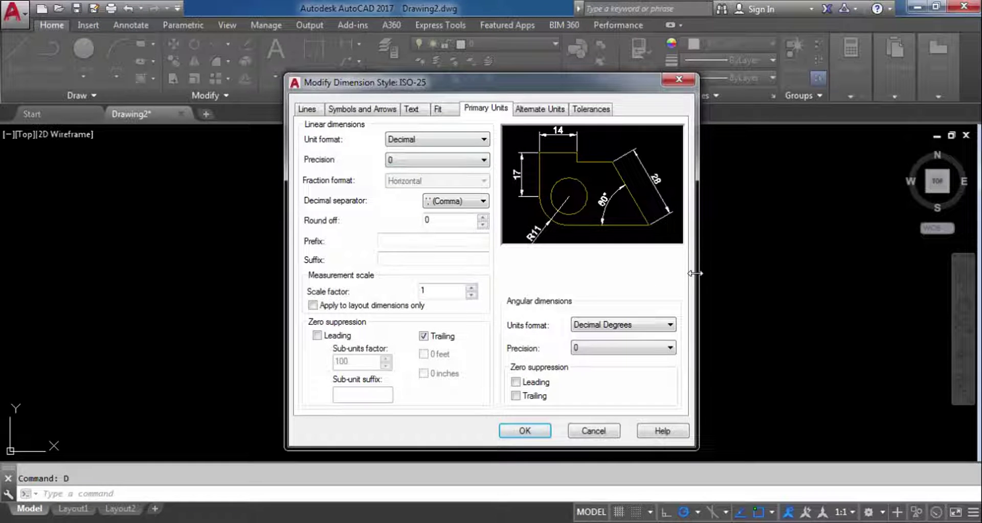
click(526, 431)
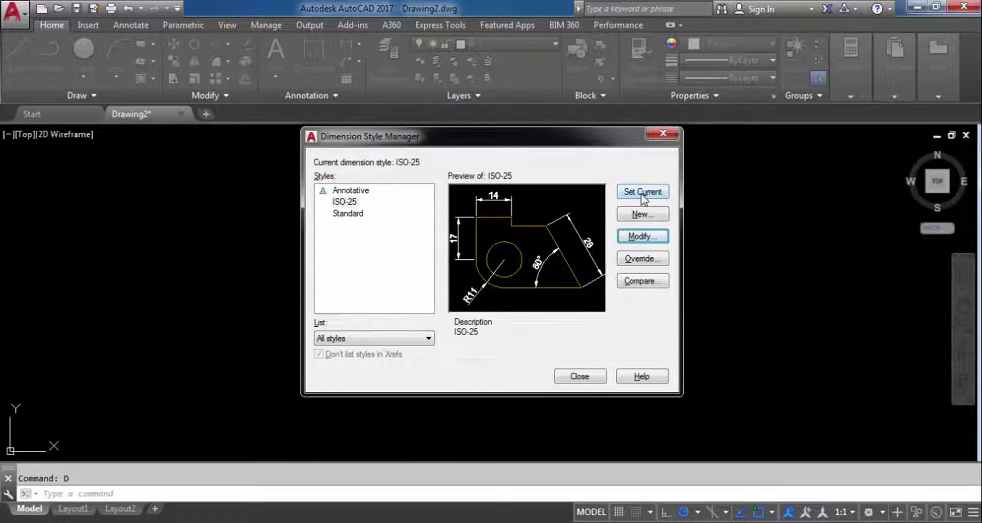
click(648, 193)
click(595, 378)
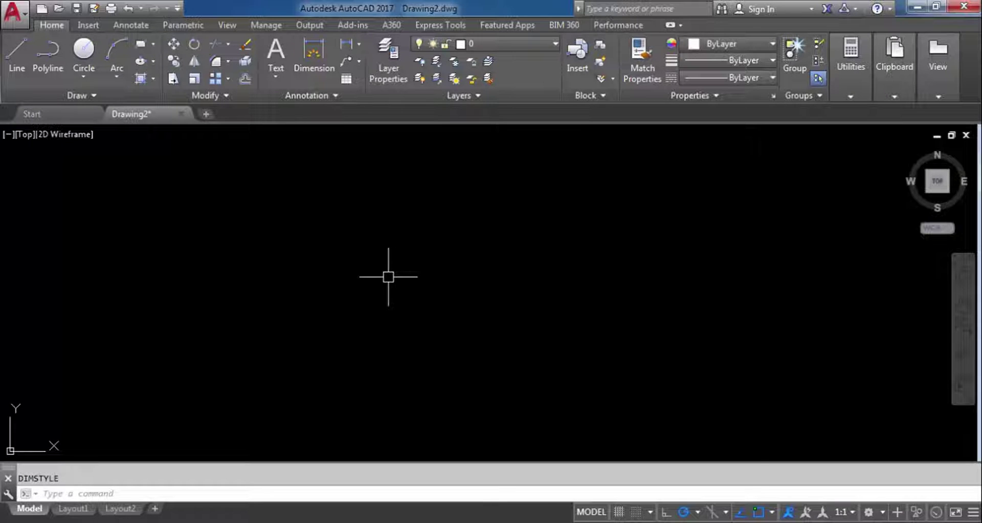
- Draw a horizontal line 5 mm long in the empty drawing area with Ortho mode on
text(L)
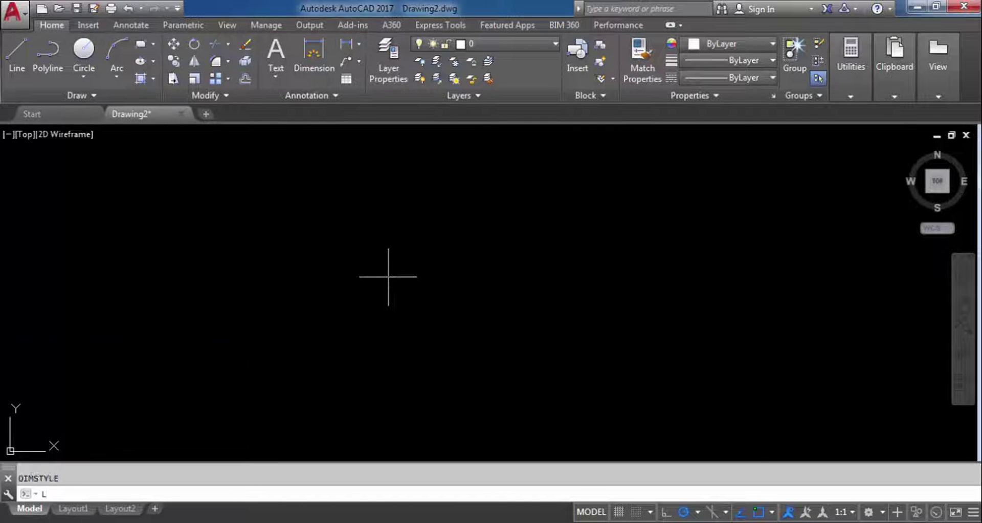
key(Return)
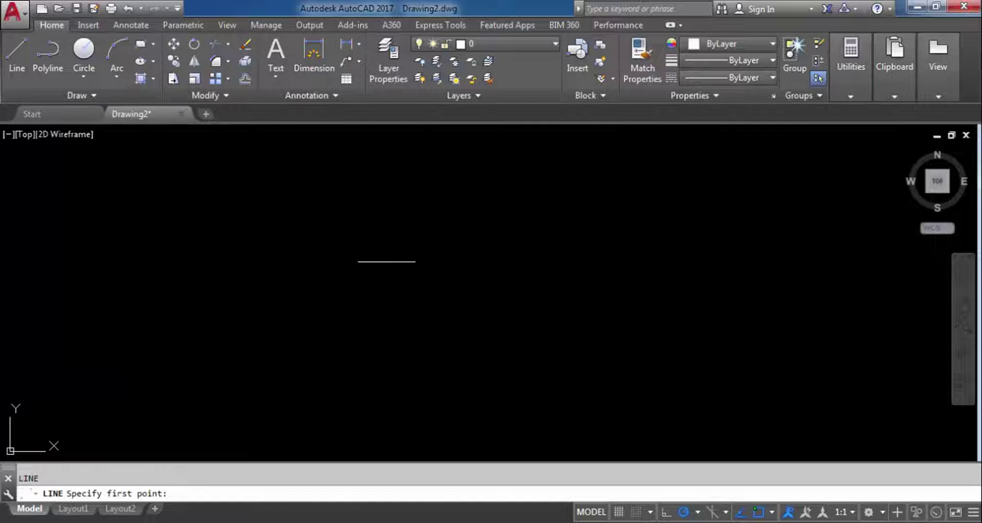
click(387, 261)
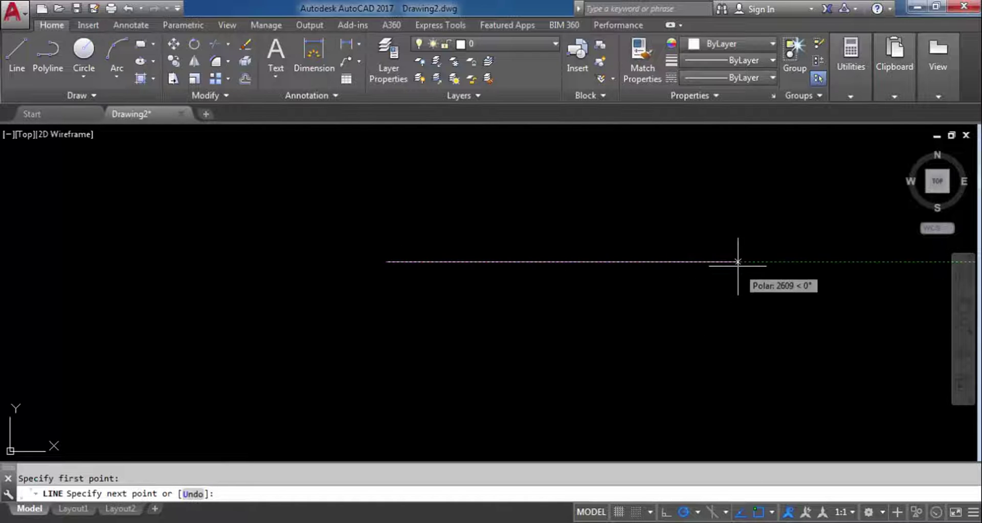
key(F8)
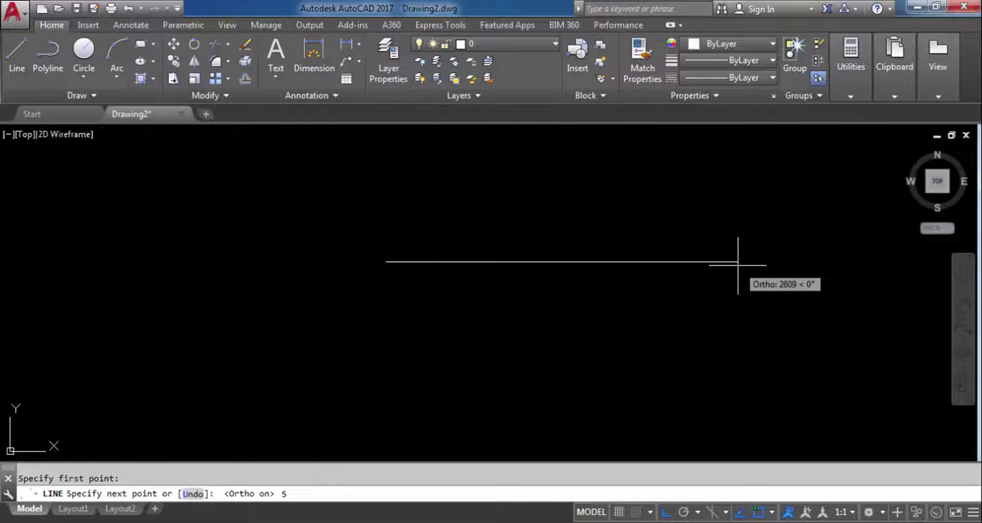
key(Return)
scroll(334, 258, down, 5)
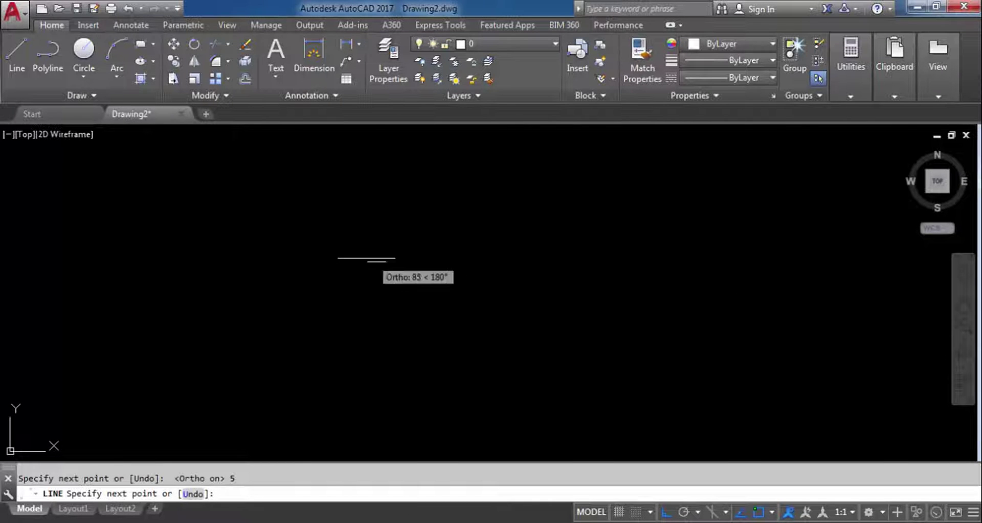
scroll(577, 312, up, 5)
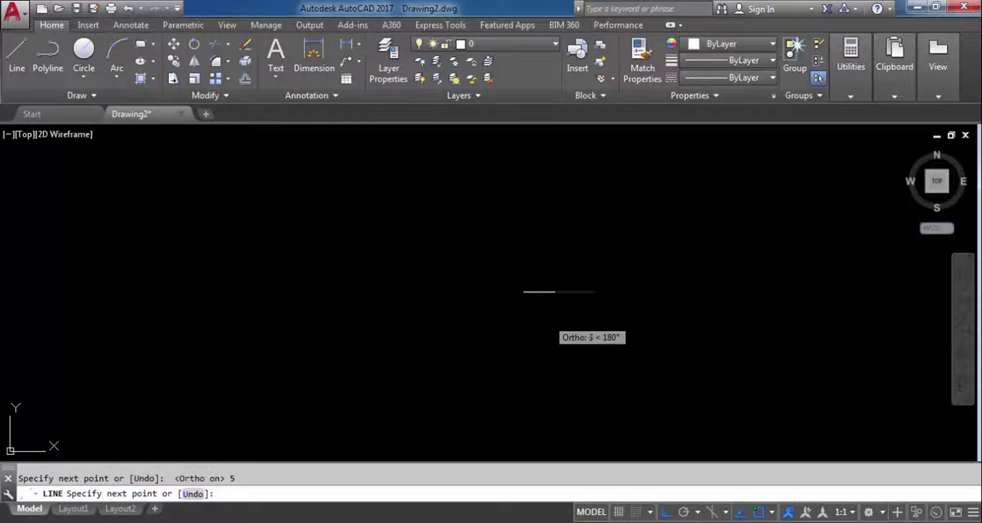
key(Escape)
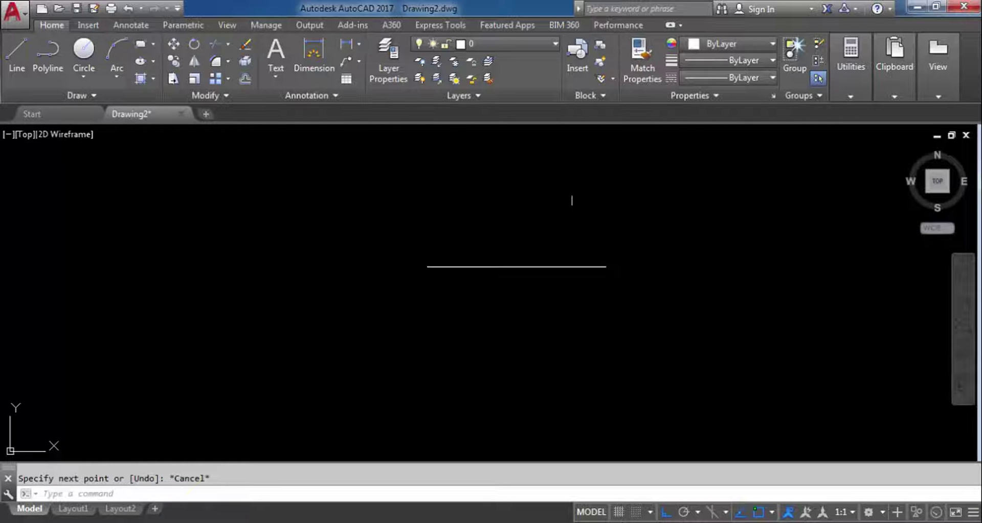
- Add an aligned dimension between the line's two endpoints, placed just above the line
click(358, 45)
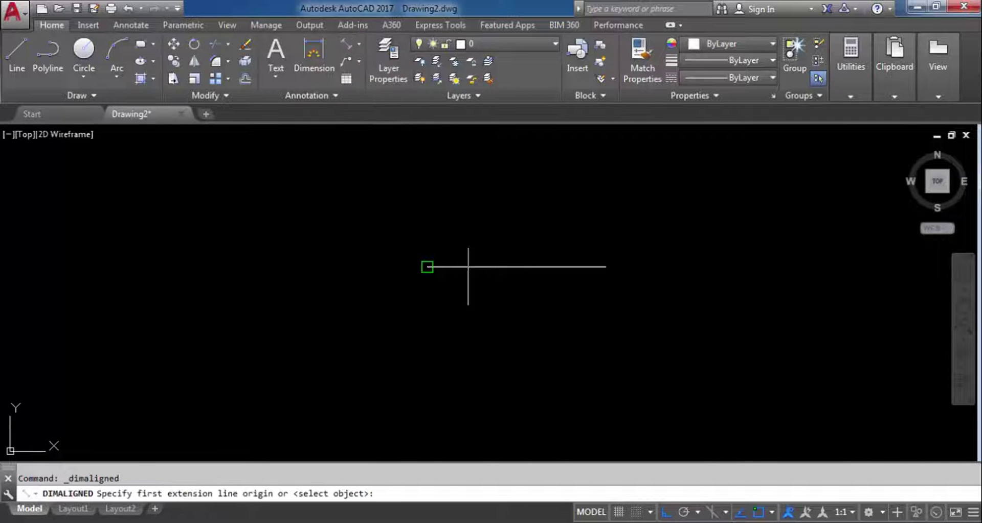
click(427, 267)
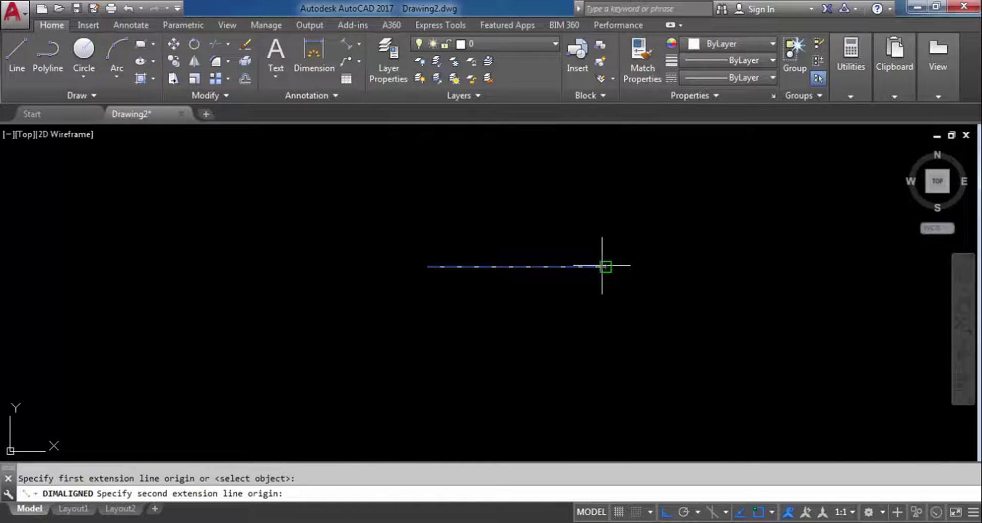
click(605, 266)
click(519, 217)
scroll(526, 353, down, 10)
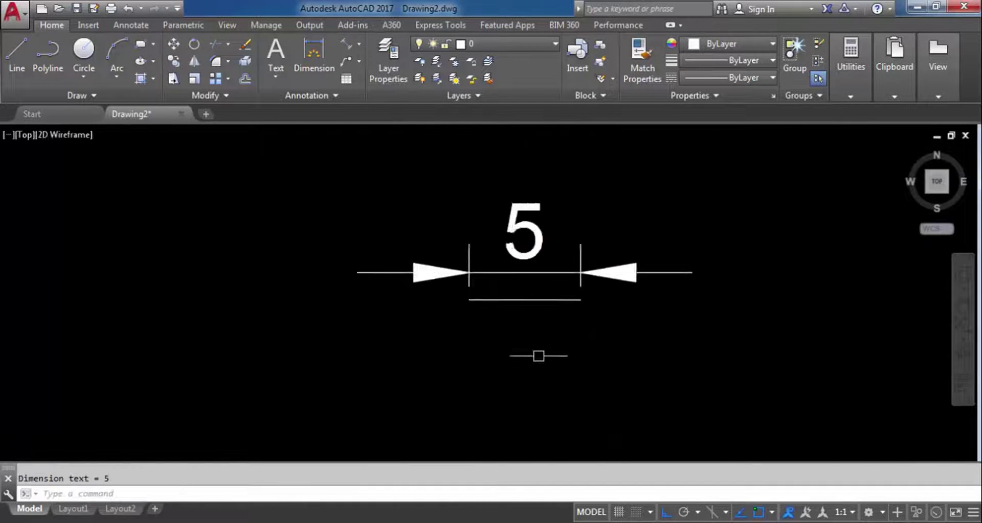
scroll(591, 261, up, 5)
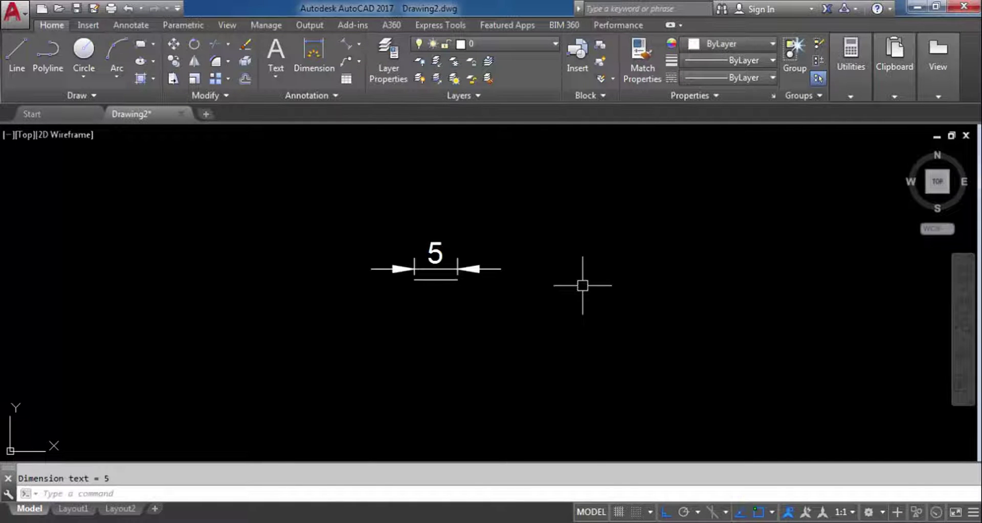
text(D)
key(Return)
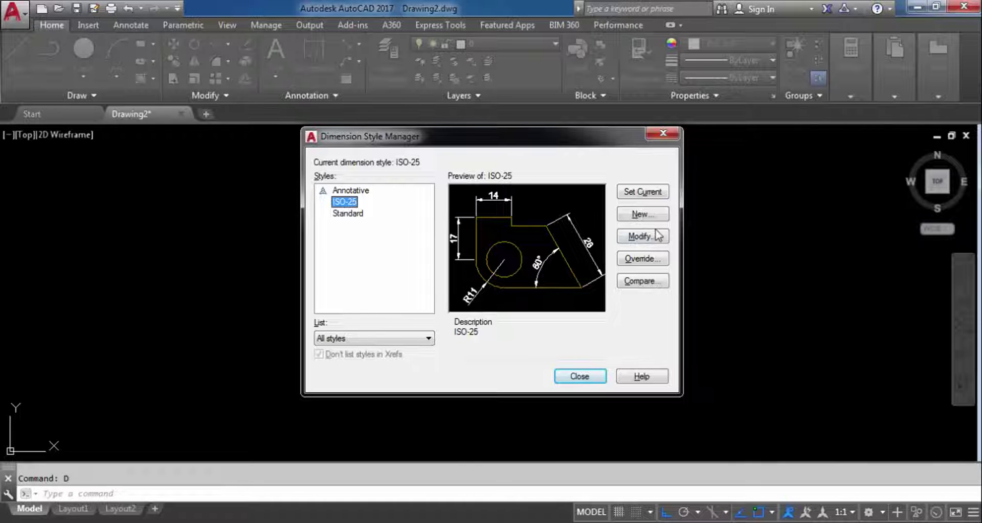
drag(534, 141, 809, 199)
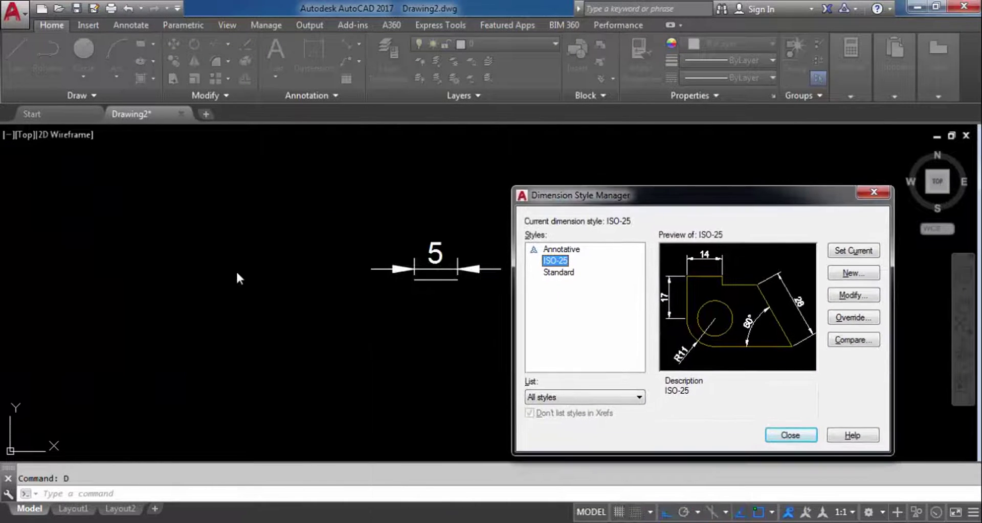
click(887, 191)
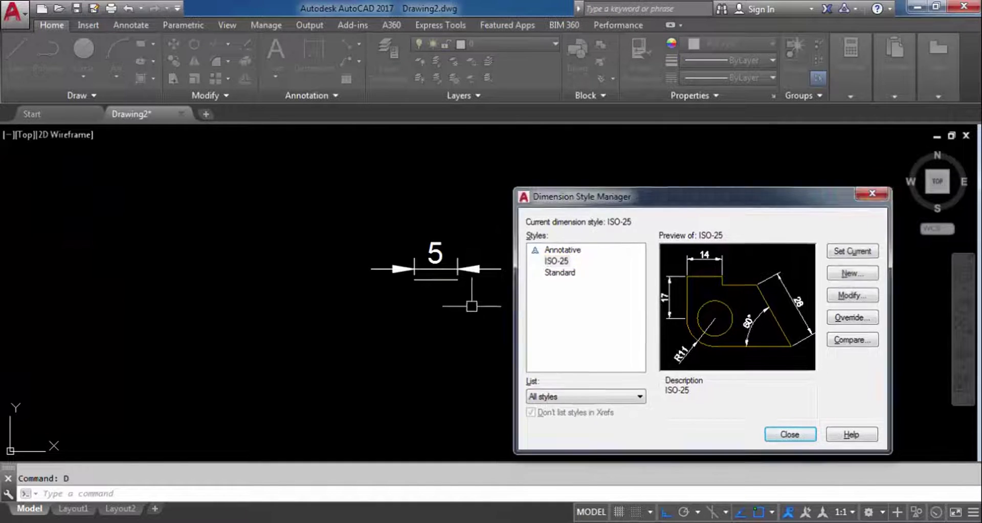
- Set the ISO-25 dimension style's text height to 1.5
scroll(535, 263, up, 2)
middle_drag(457, 249, 303, 256)
text(D)
key(Return)
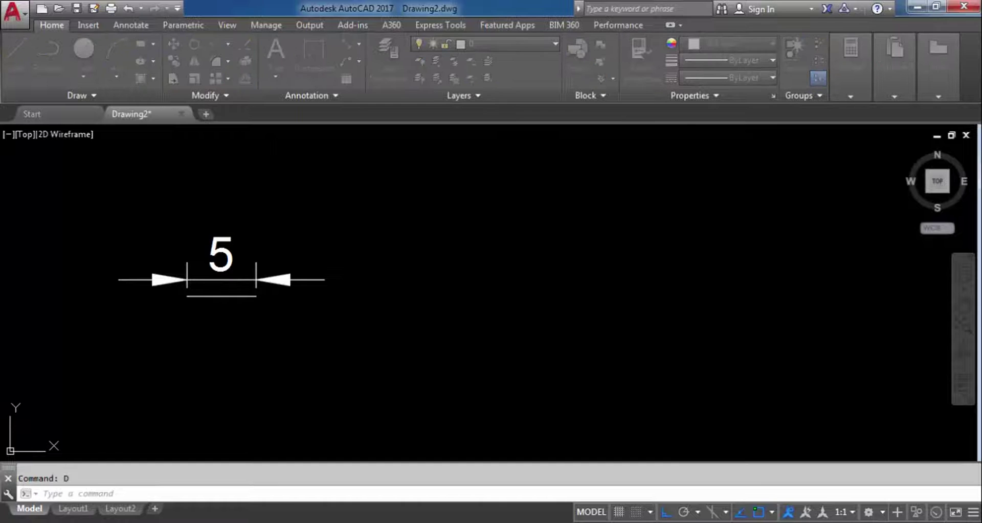
drag(550, 143, 613, 158)
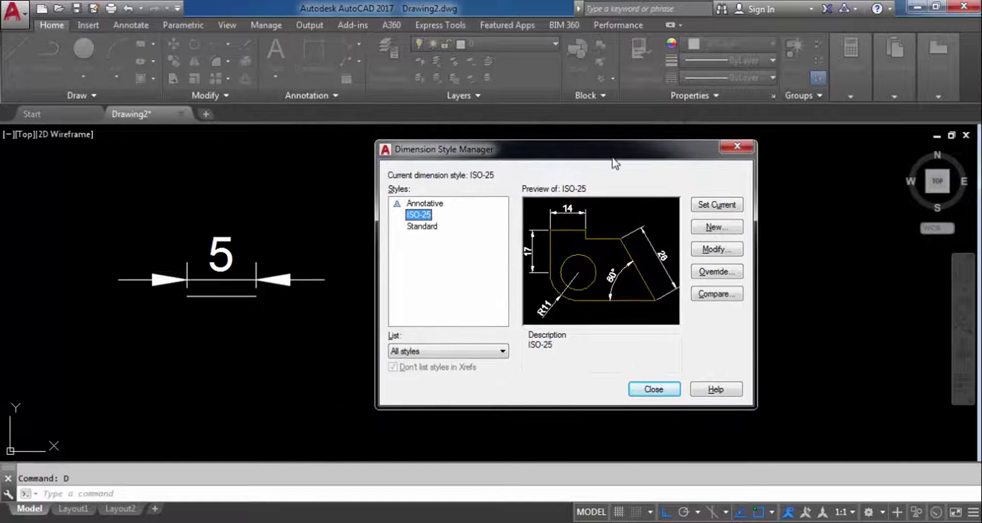
click(728, 255)
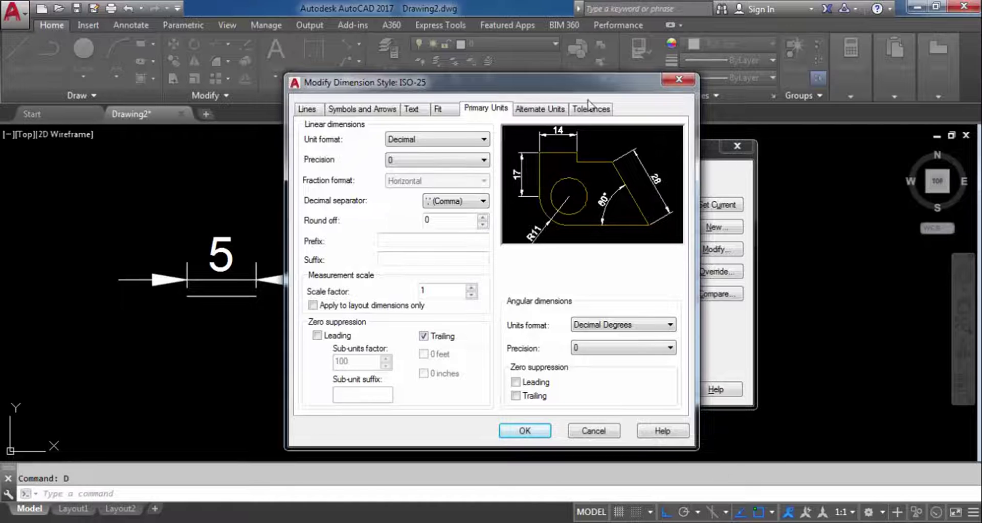
drag(551, 86, 637, 102)
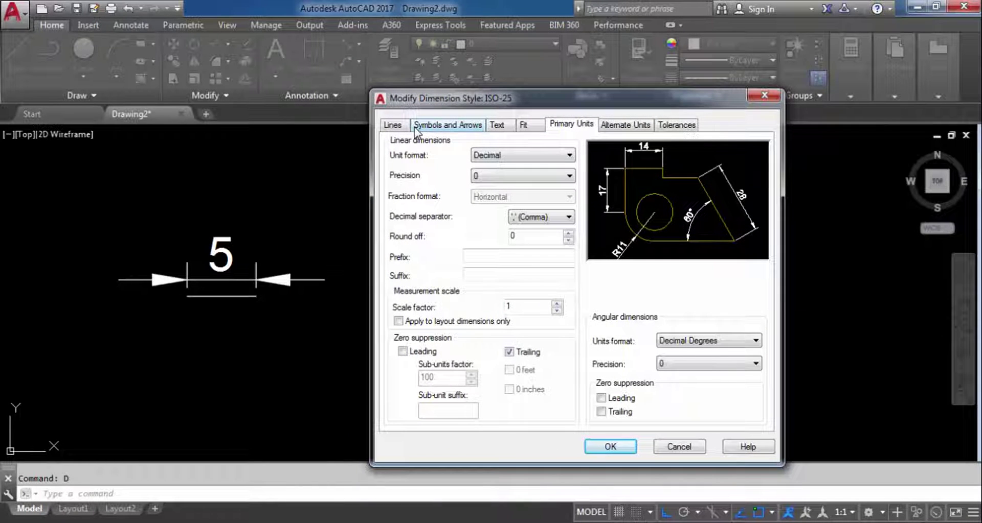
click(504, 128)
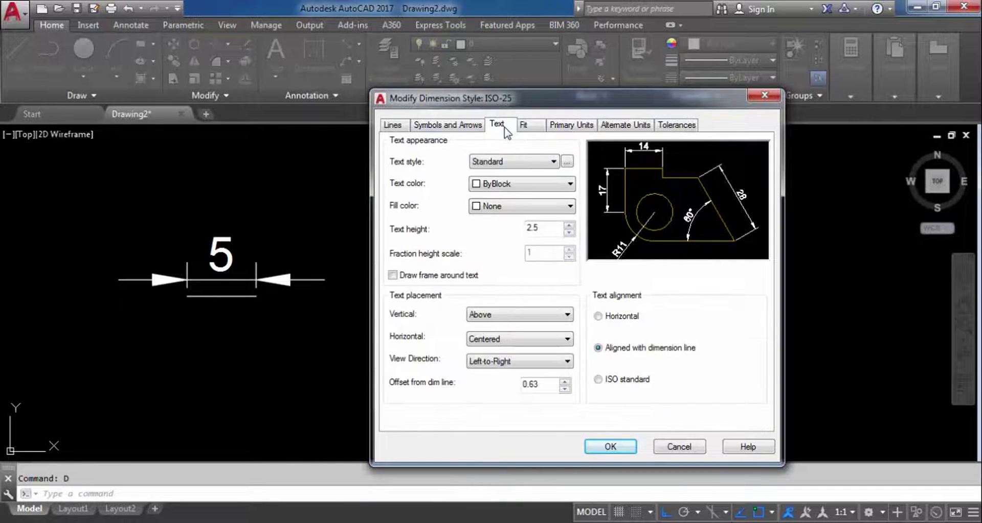
click(542, 228)
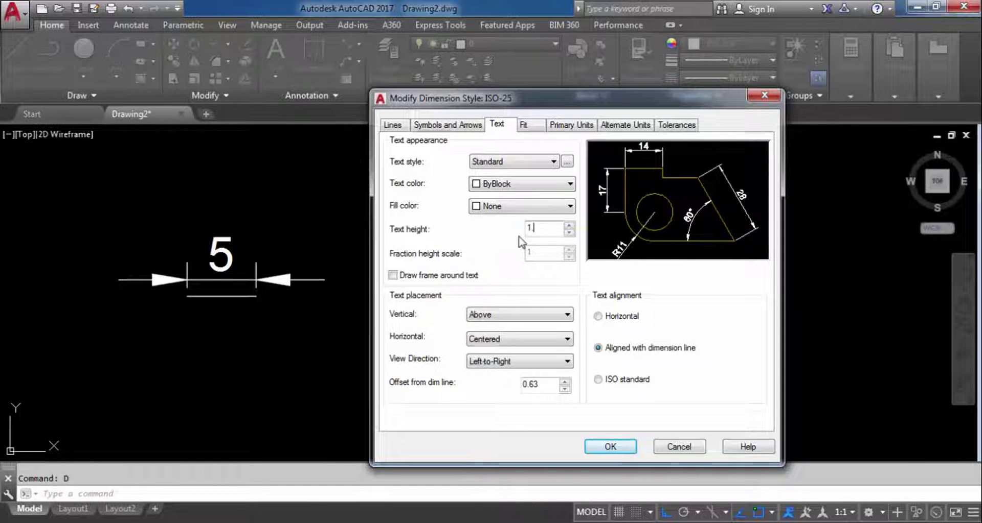
- Preview a frame around the ISO-25 dimension text, turn the frame off again, and apply the style changes
key(Tab)
key(space)
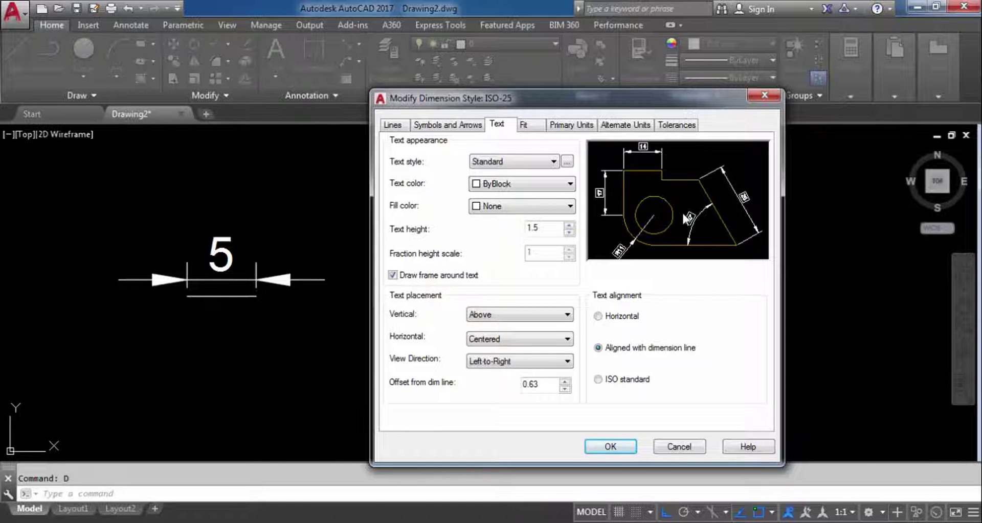
click(392, 276)
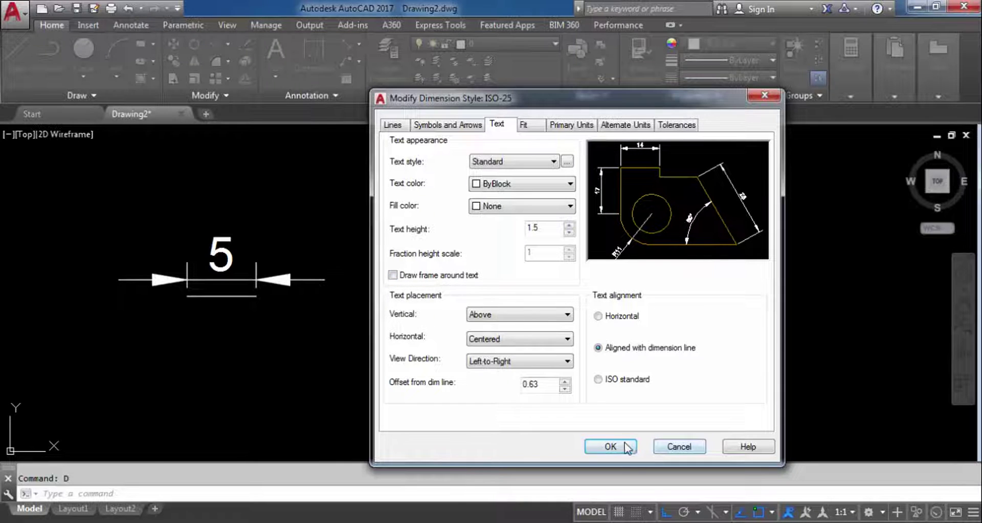
click(610, 447)
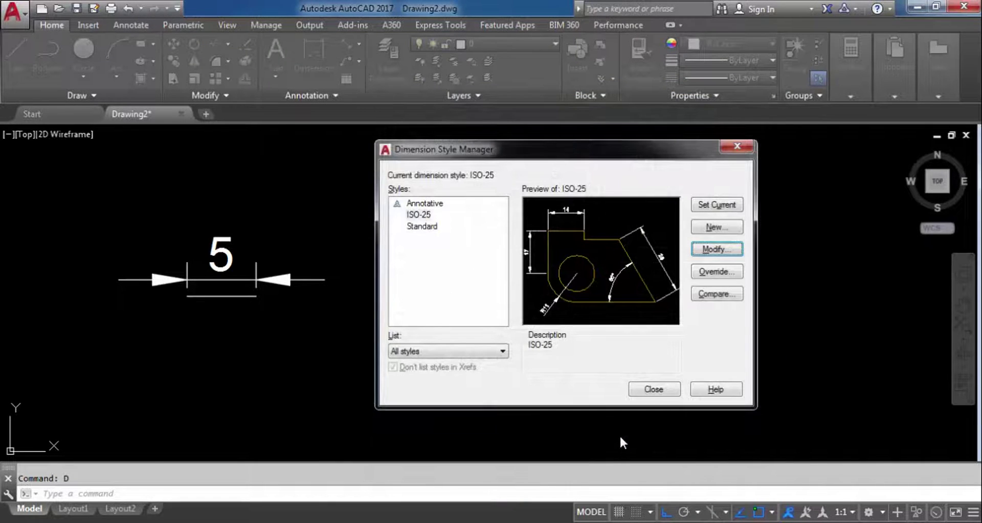
click(653, 389)
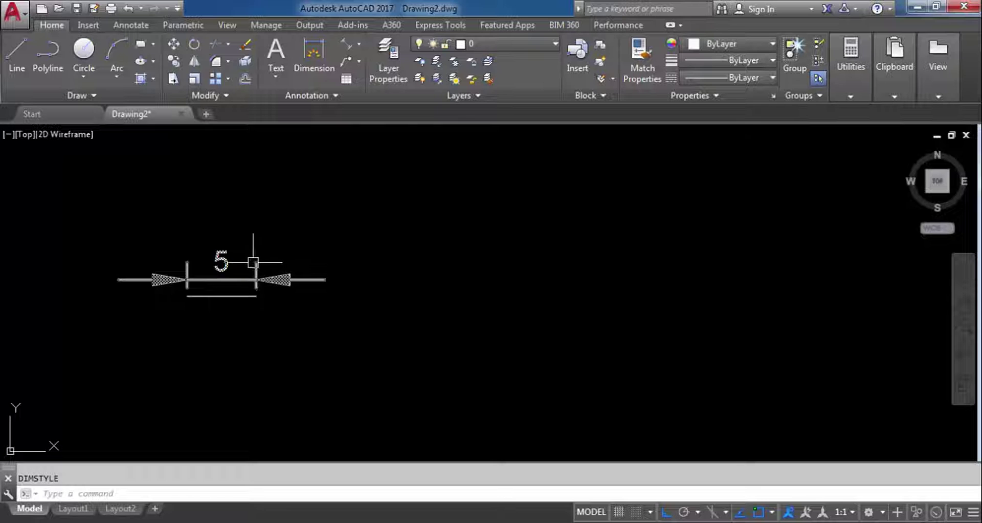
- Set the ISO-25 dimension style's arrow size to 1 and make the style current
text(p)
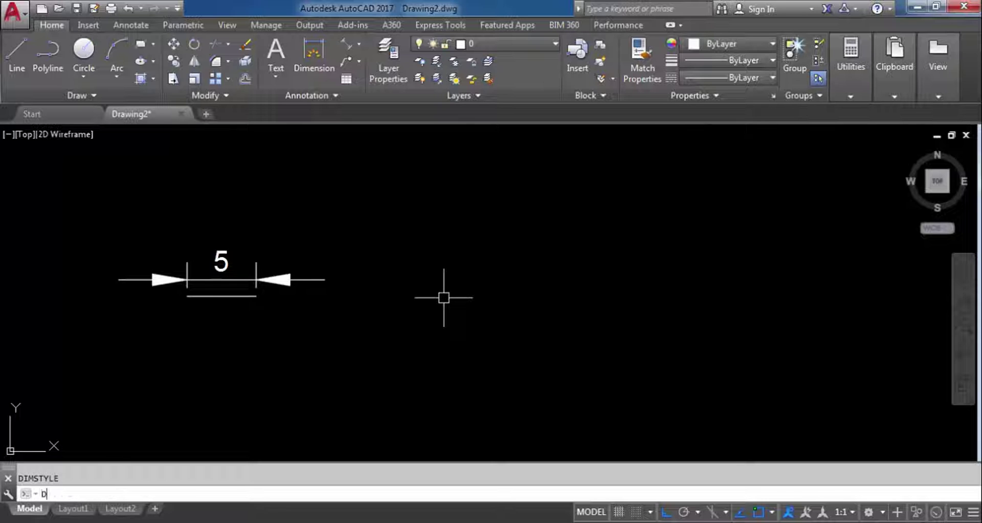
key(Return)
click(628, 235)
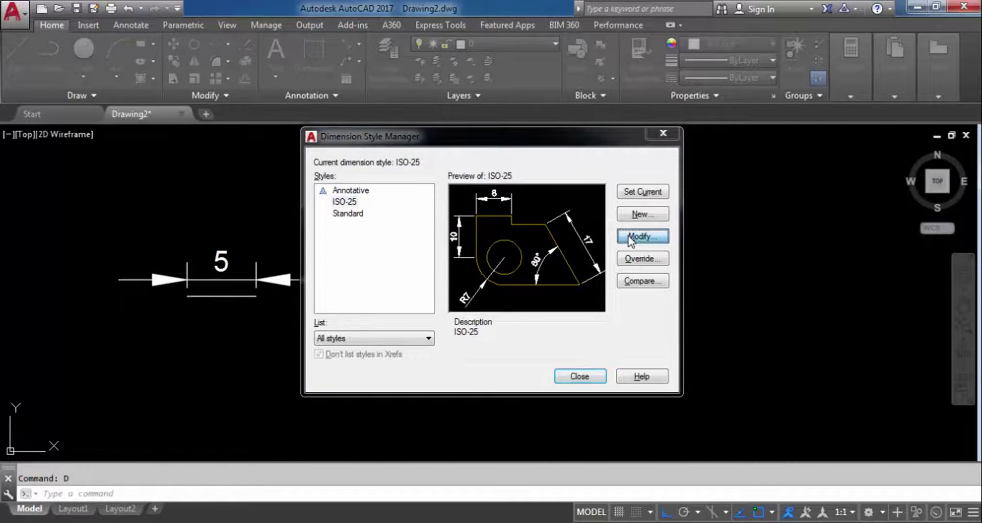
click(412, 129)
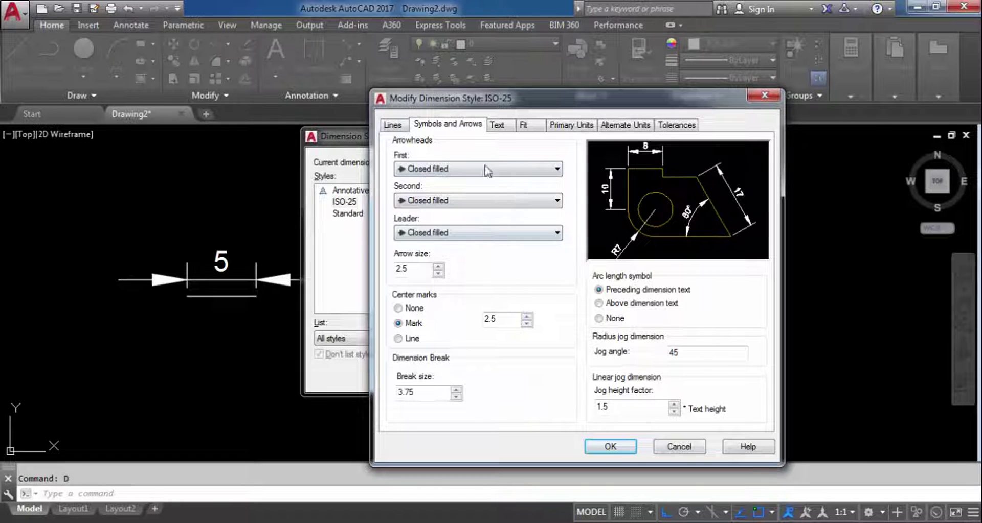
click(412, 268)
double_click(405, 270)
text(1)
click(610, 447)
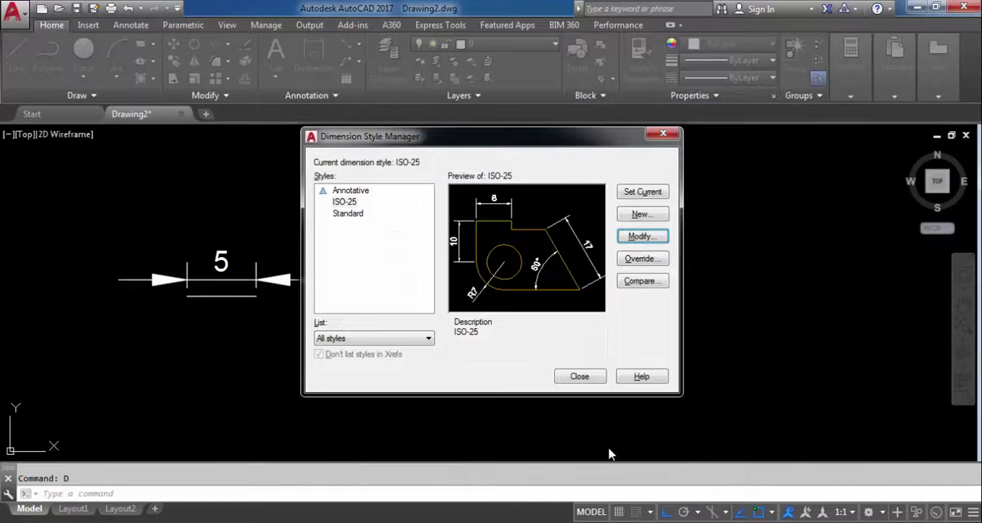
click(637, 192)
click(580, 378)
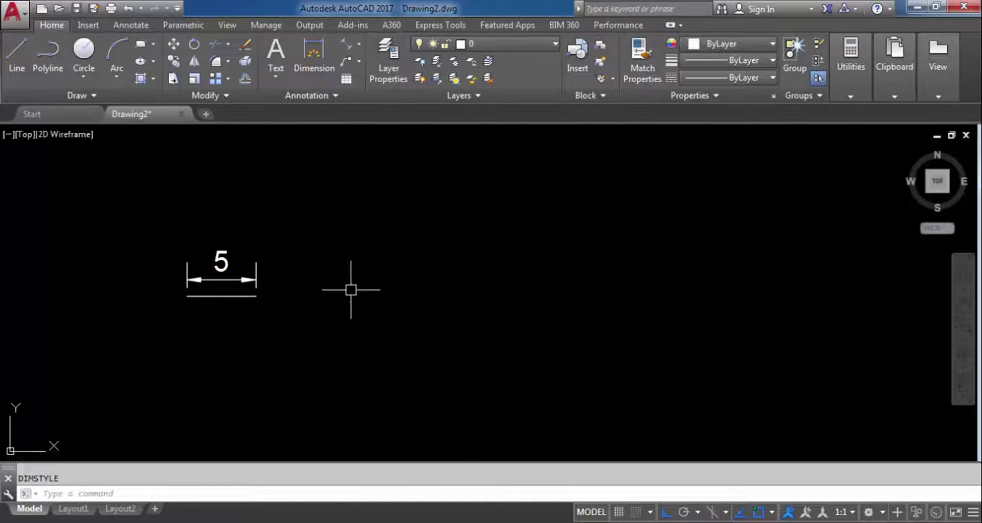
- Draw a closed rectangle 20 mm wide and 15 mm high from lines, to the right of the 5 mm line
scroll(452, 284, down, 2)
scroll(478, 281, down, 2)
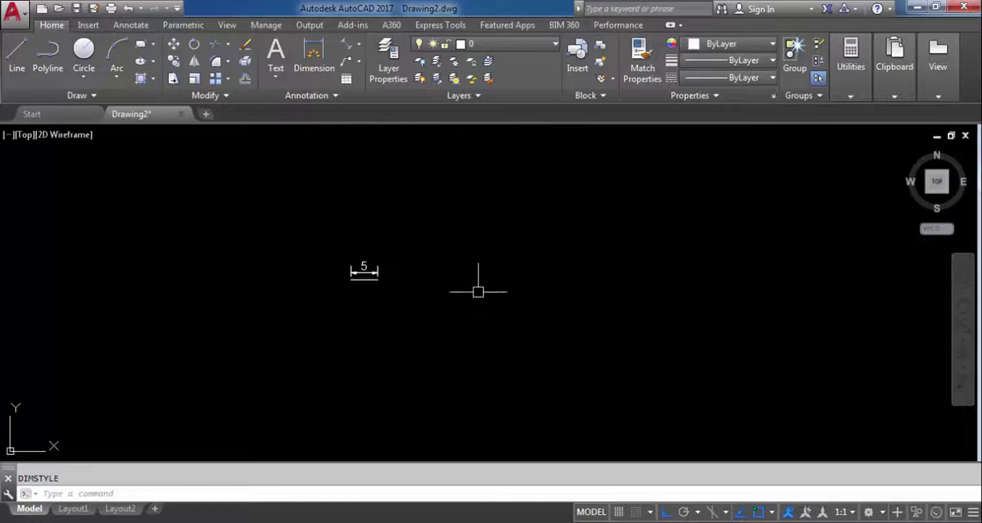
text(L)
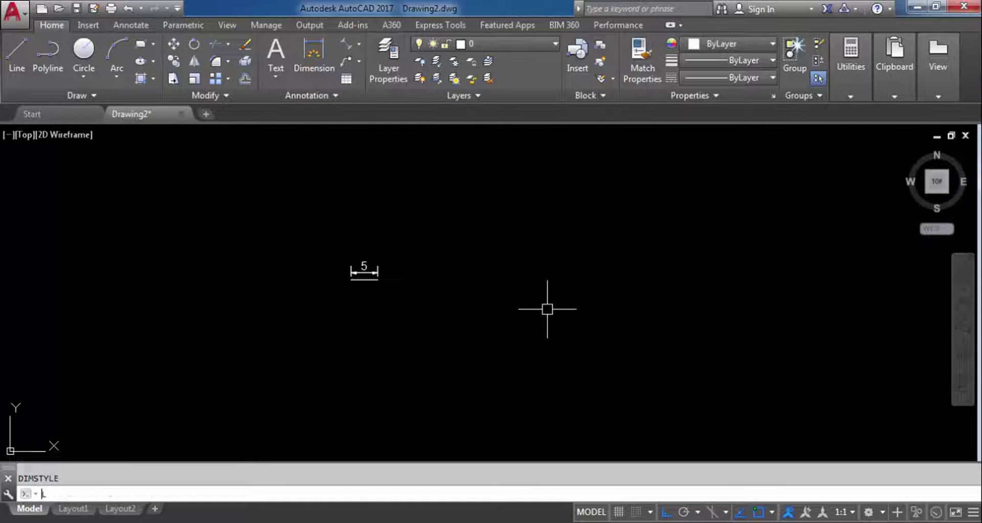
key(Return)
click(501, 297)
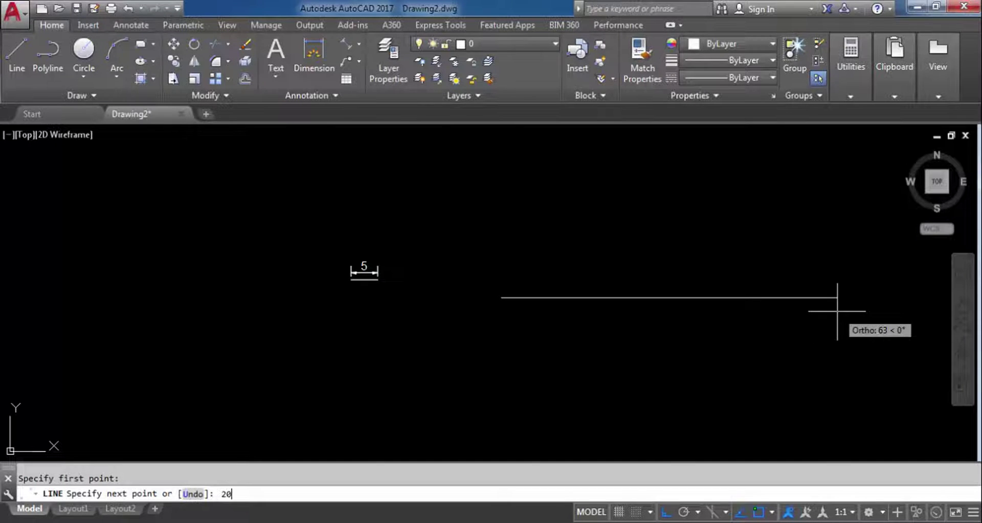
text(20)
key(Return)
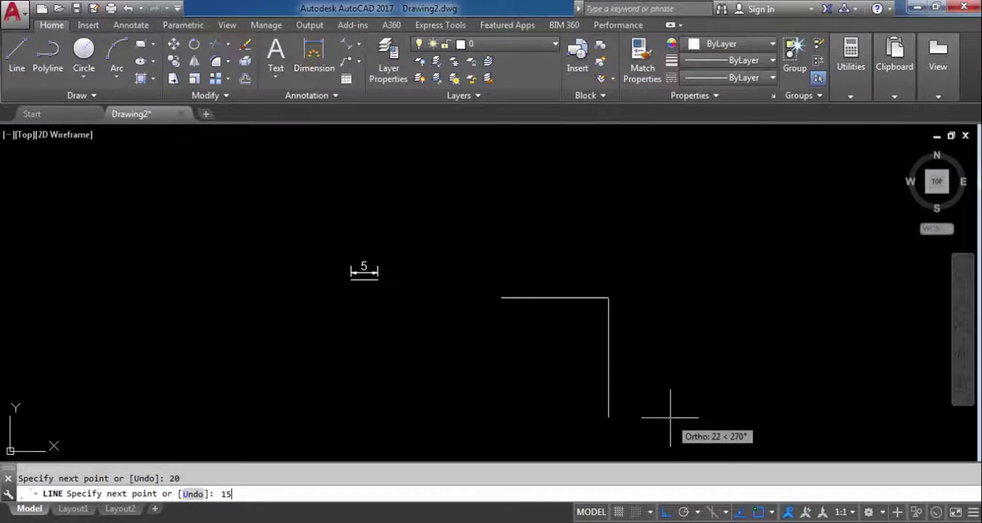
text(15)
key(Return)
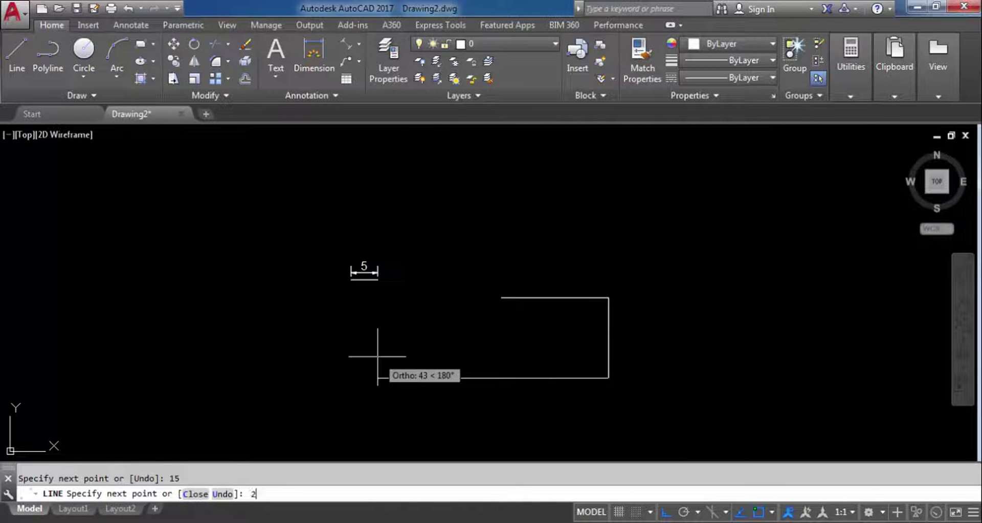
text(20)
key(Return)
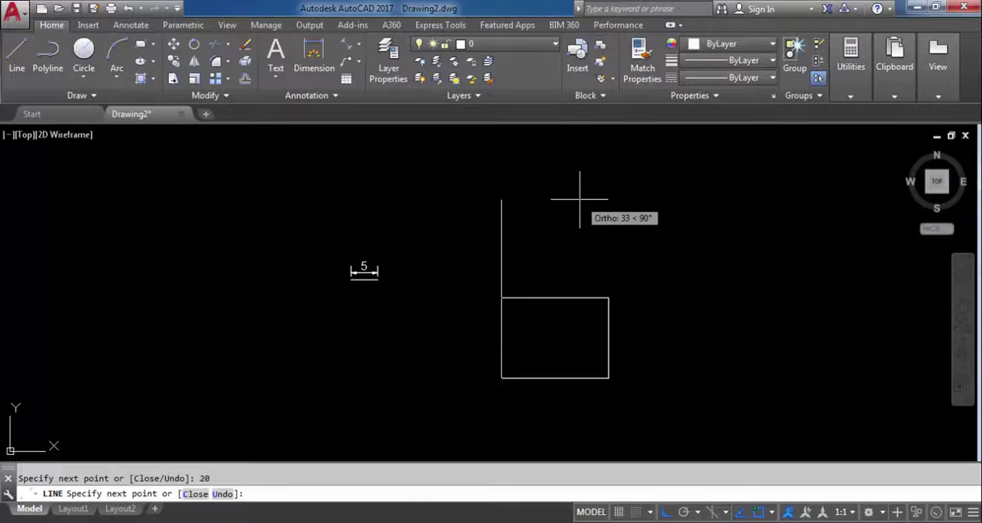
text(c)
key(Return)
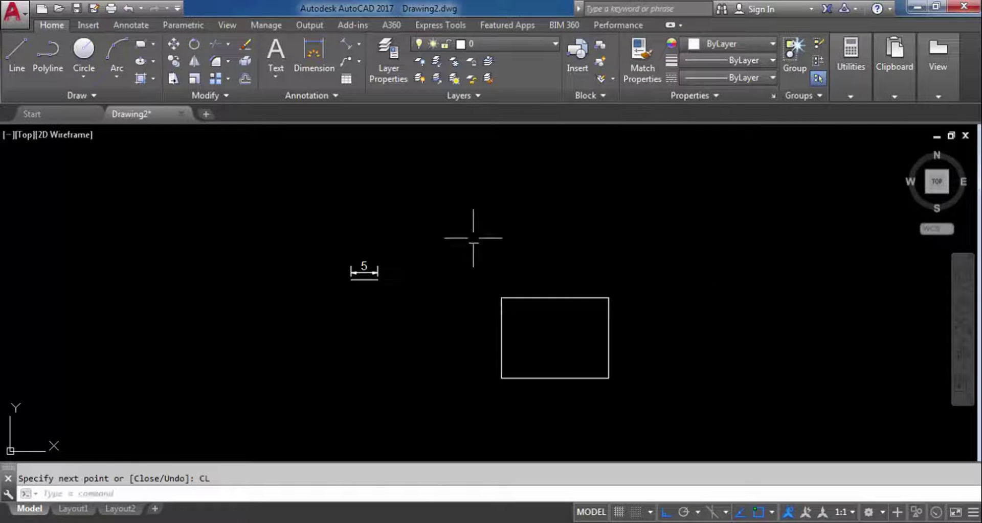
- Place an aligned dimension directly on the rectangle's top edge and erase it
click(346, 43)
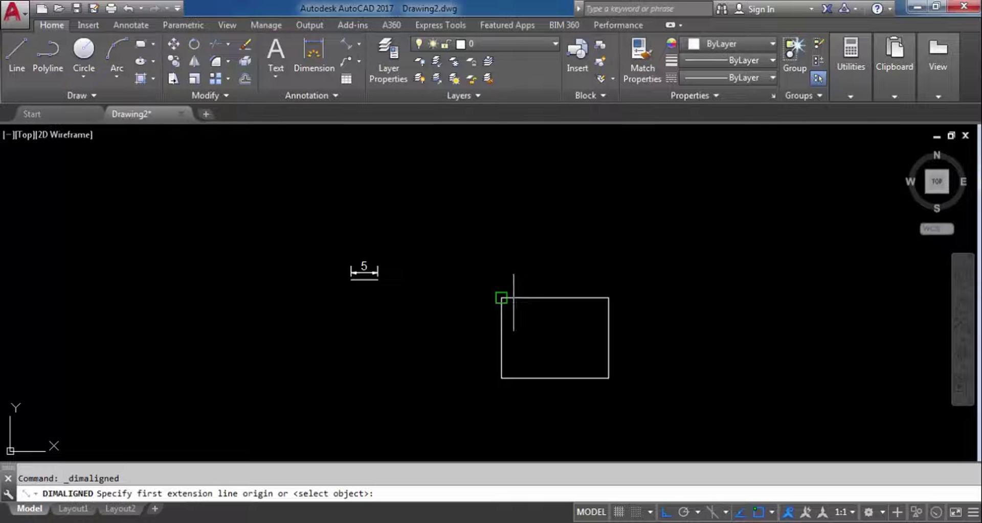
key(Return)
click(553, 298)
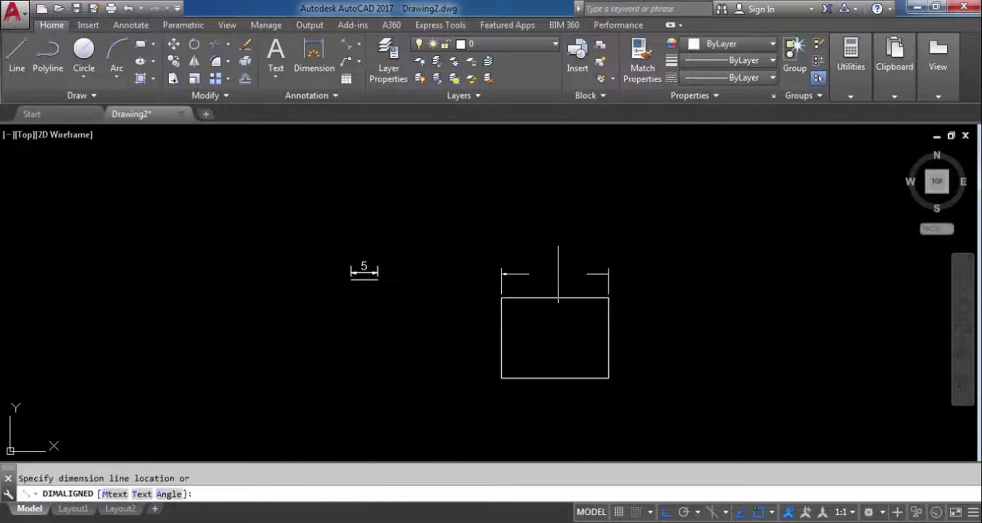
click(557, 294)
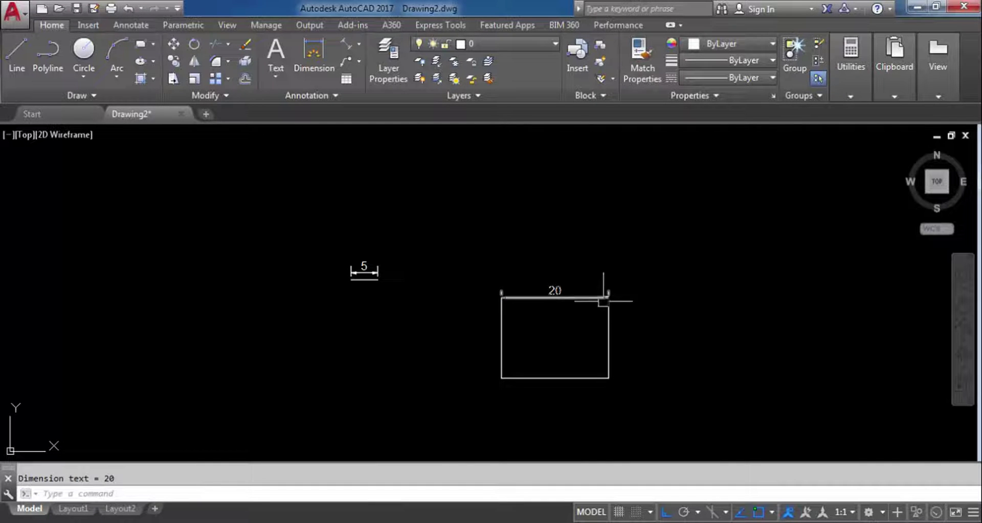
click(559, 289)
key(Delete)
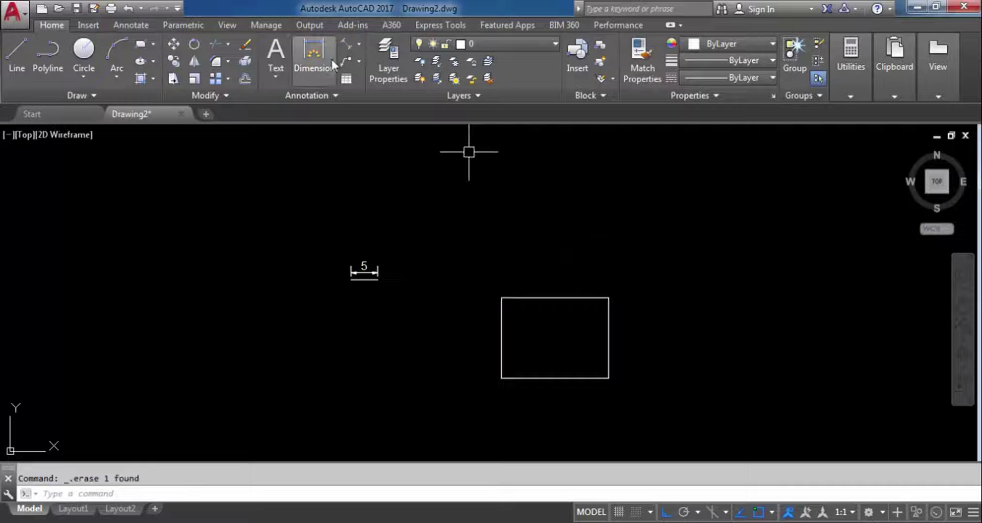
- Add aligned dimensions to the rectangle's top and right edges, placed a short distance outside the rectangle
click(344, 44)
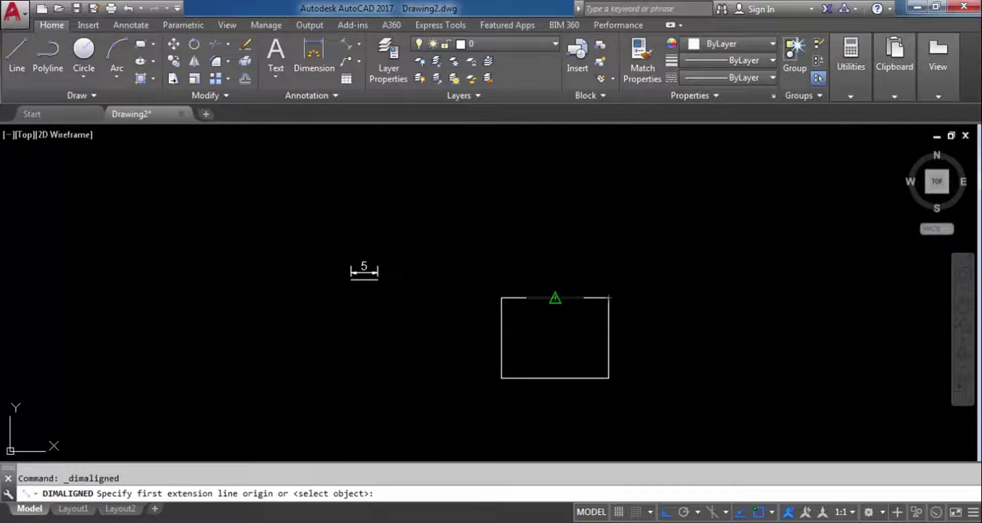
key(Return)
click(561, 299)
click(555, 268)
key(Return)
key(Return)
click(608, 337)
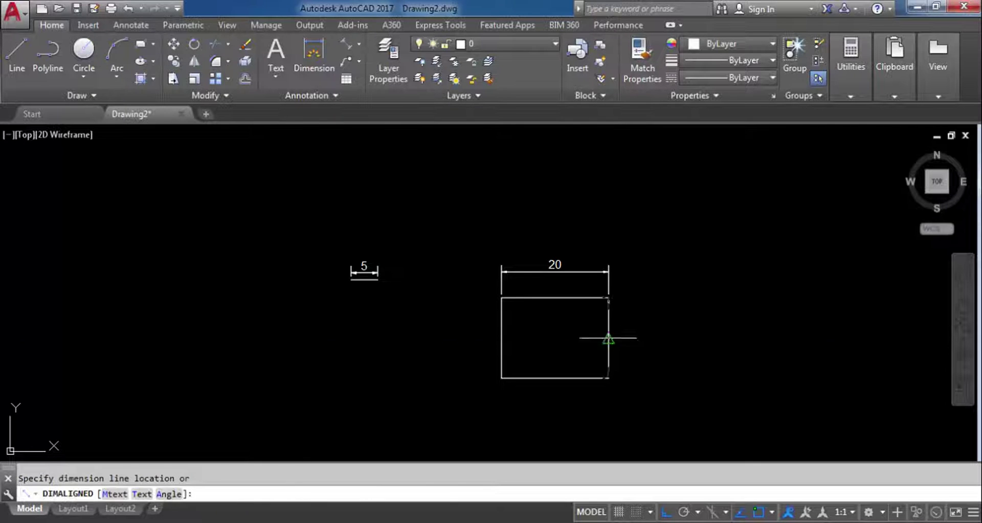
click(638, 337)
key(Return)
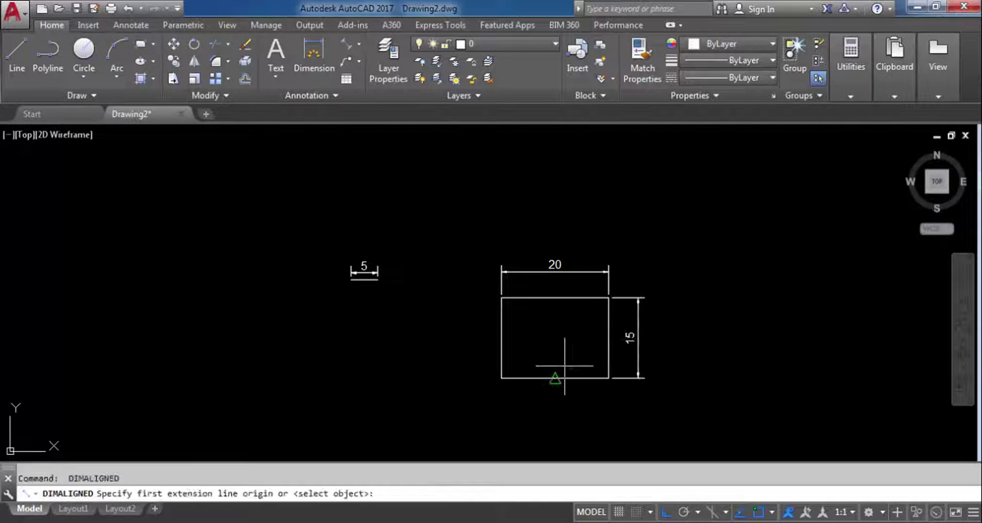
key(Escape)
- Modify the ISO-25 dimension style so its first and second arrowheads are architectural ticks
scroll(602, 282, up, 2)
scroll(469, 255, down, 2)
scroll(593, 302, up, 2)
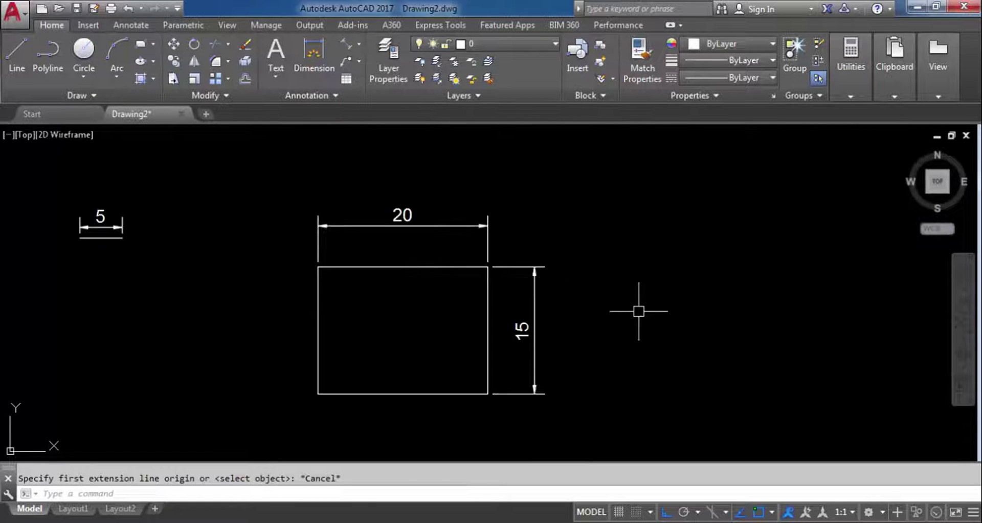
text(D)
key(Return)
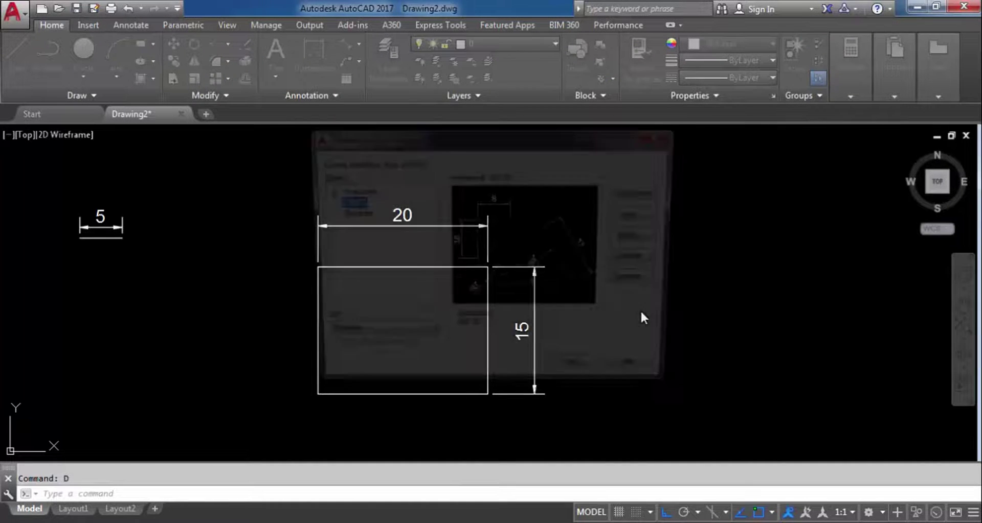
drag(636, 145, 830, 166)
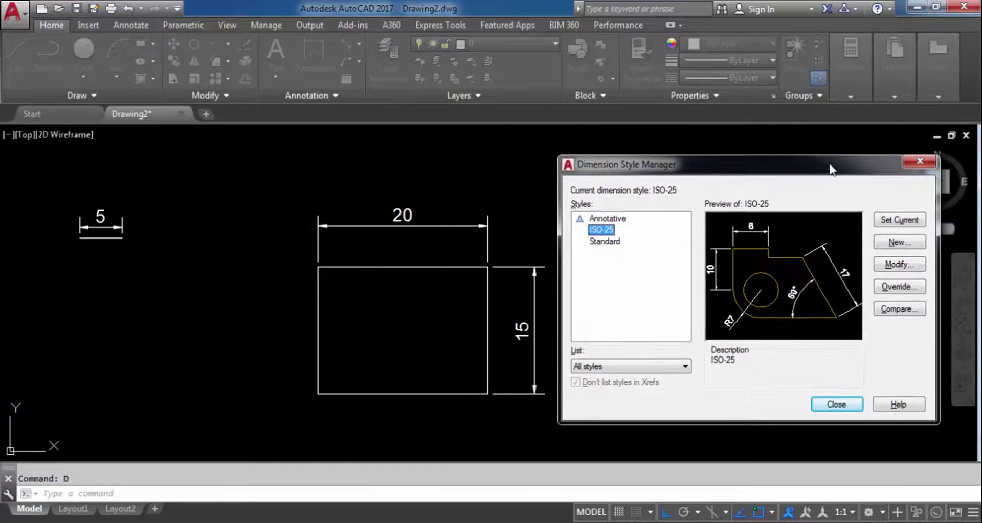
click(888, 268)
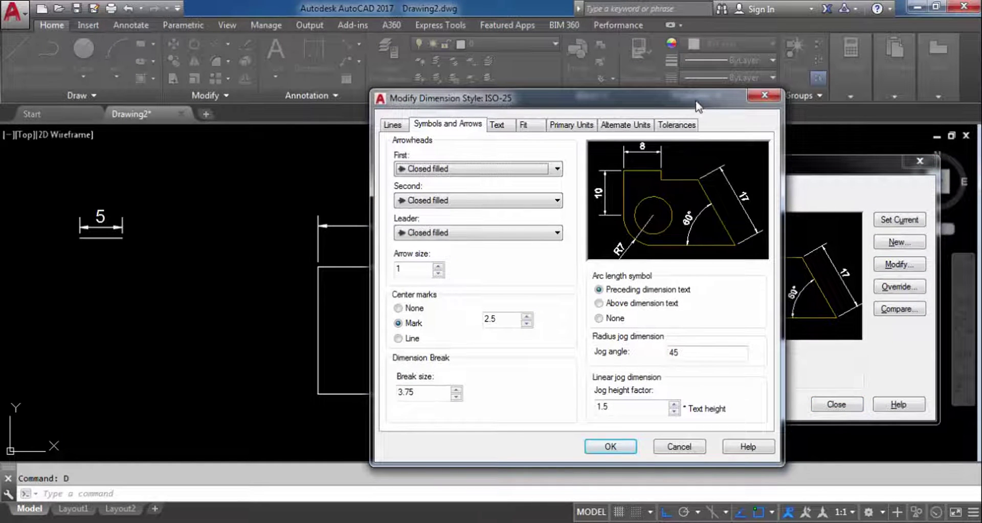
drag(575, 100, 681, 92)
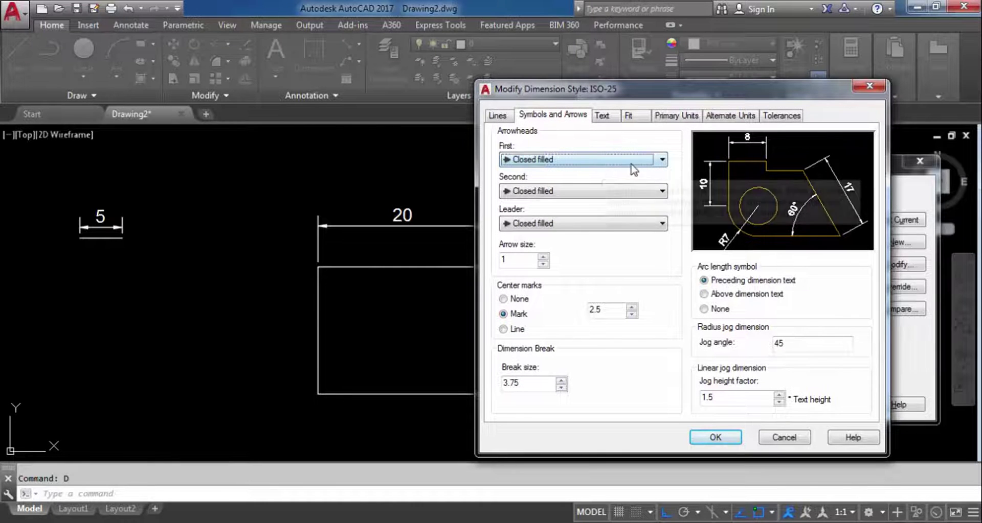
click(660, 161)
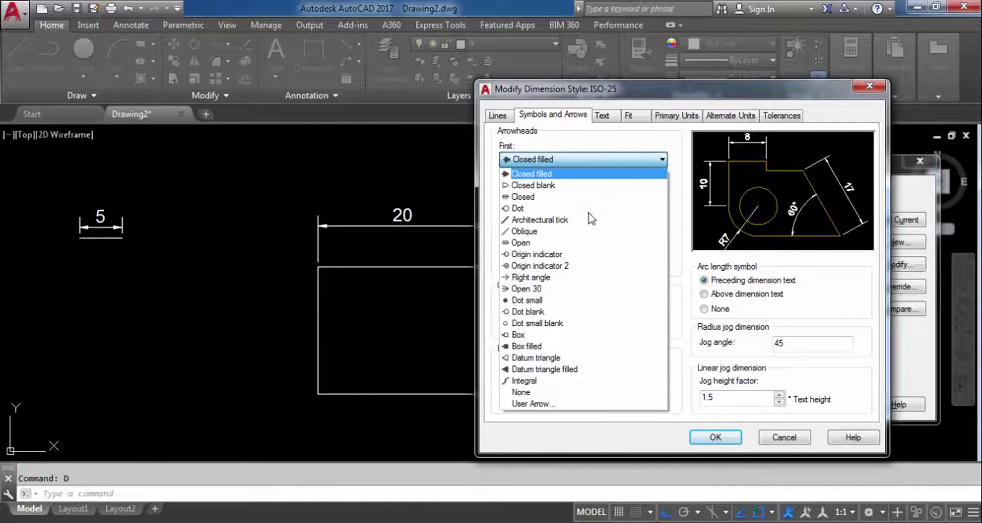
click(558, 220)
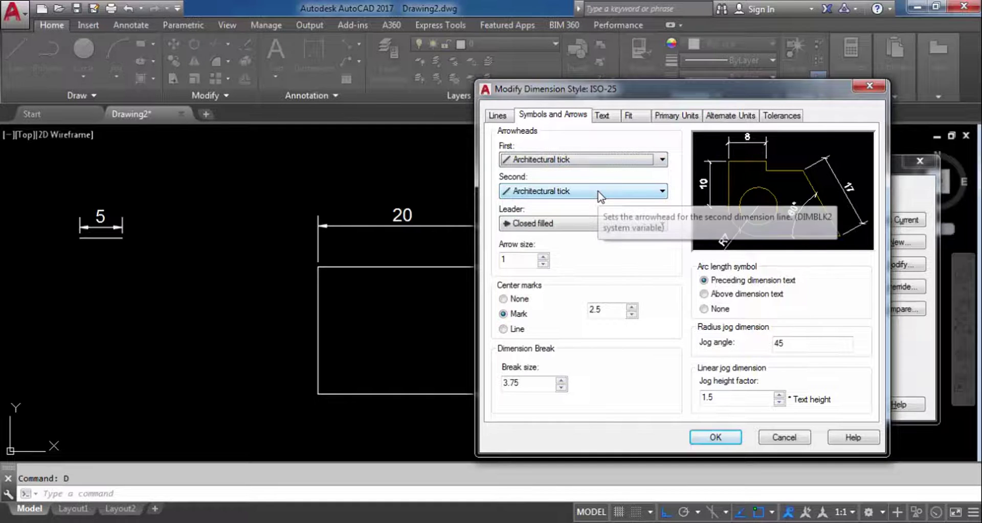
click(726, 436)
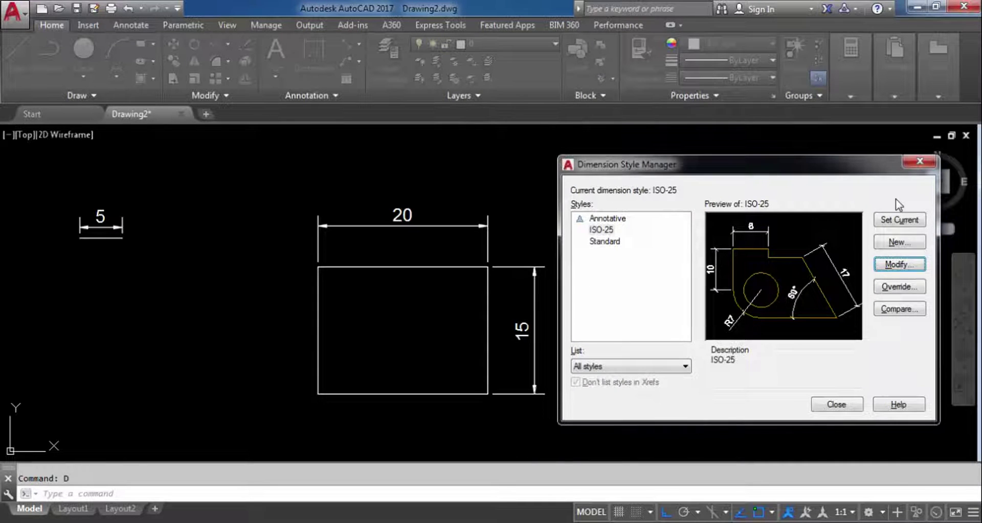
click(837, 405)
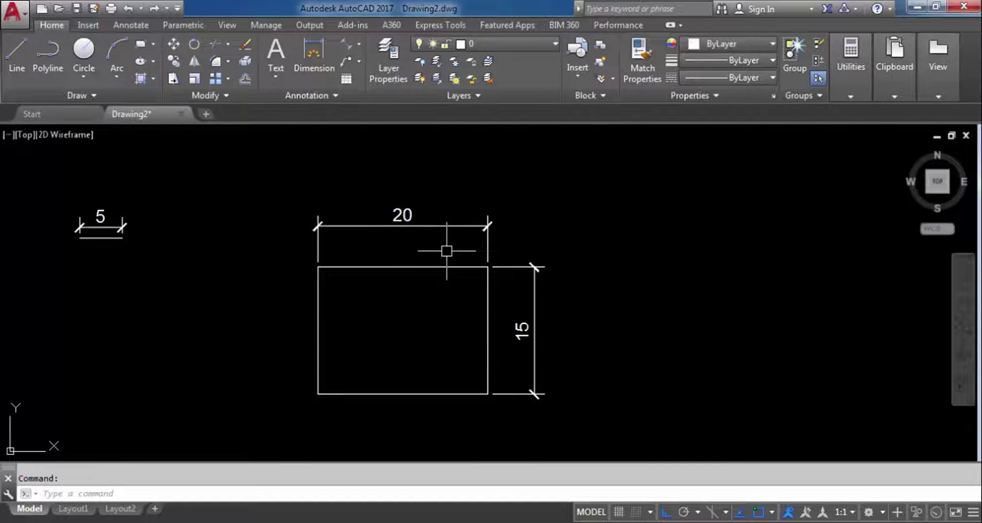
key(Escape)
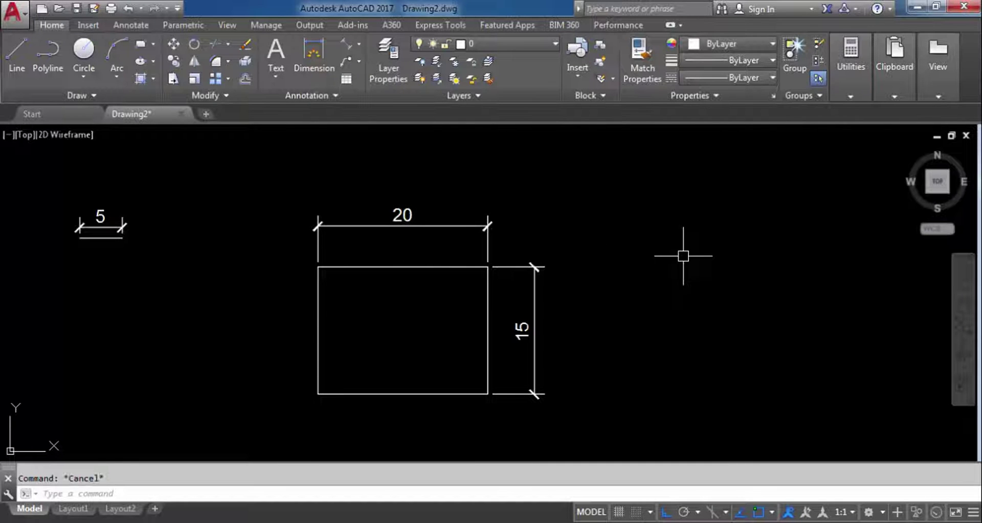
- Turn on the frame around dimension text in the ISO-25 style and set the style current
text(d)
key(Return)
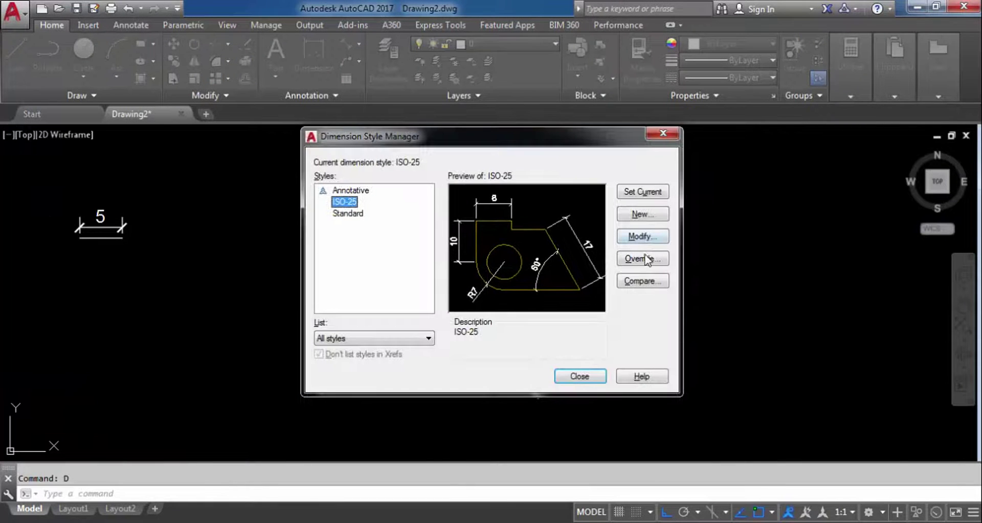
click(660, 241)
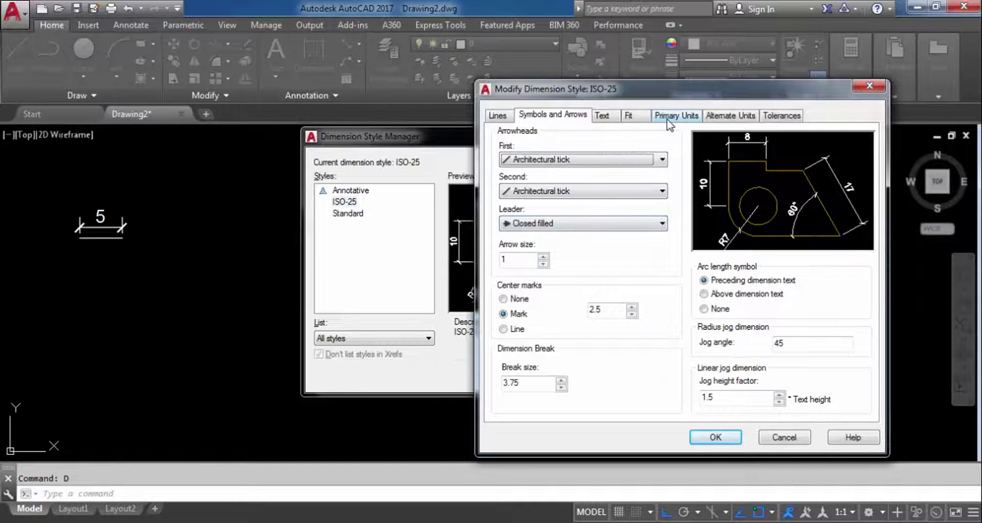
click(685, 117)
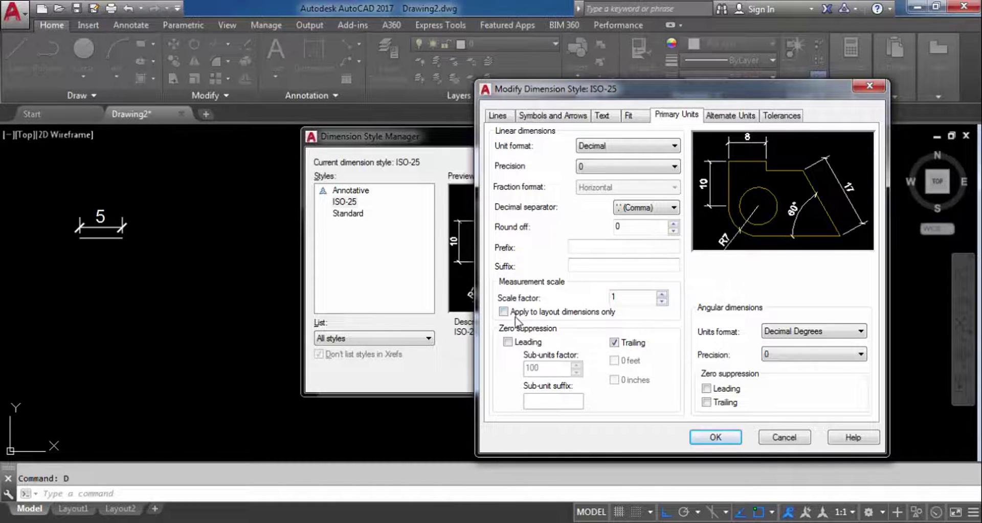
click(603, 116)
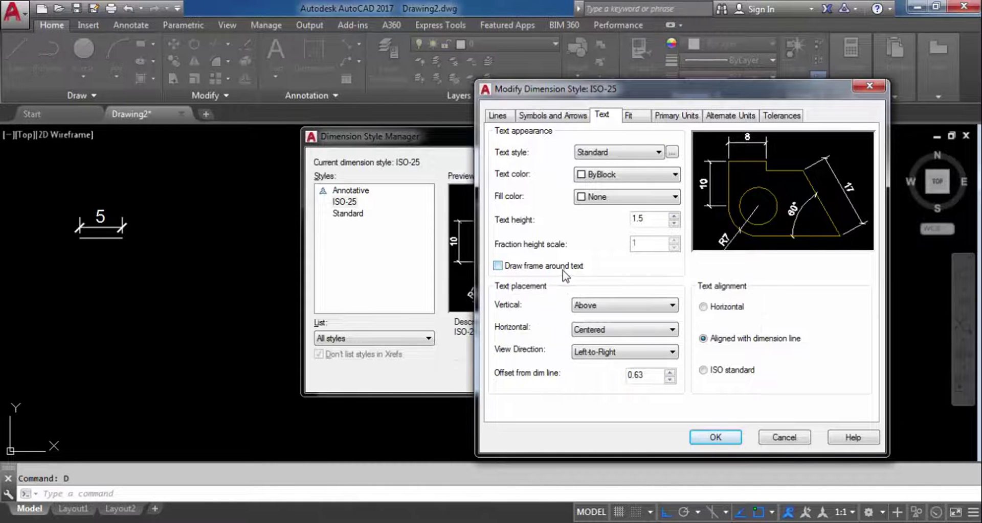
click(497, 266)
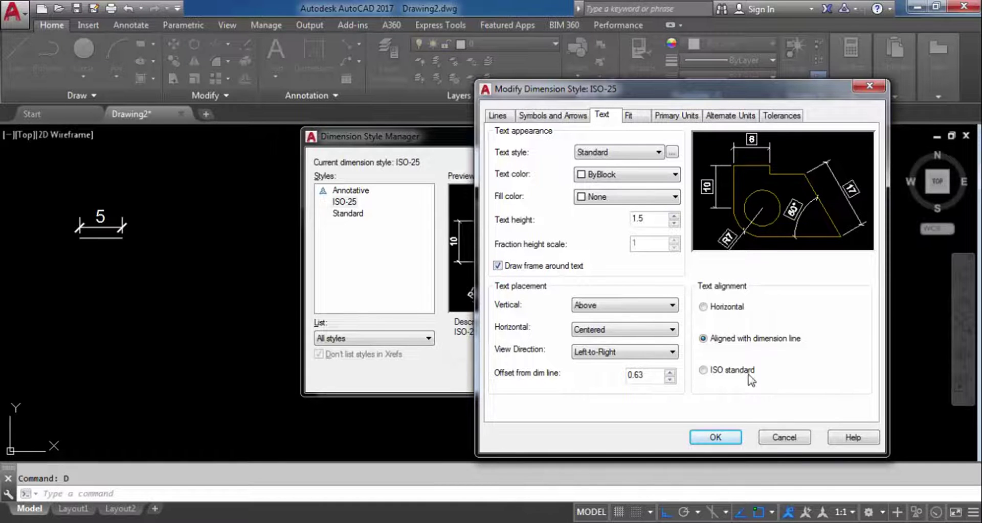
click(718, 439)
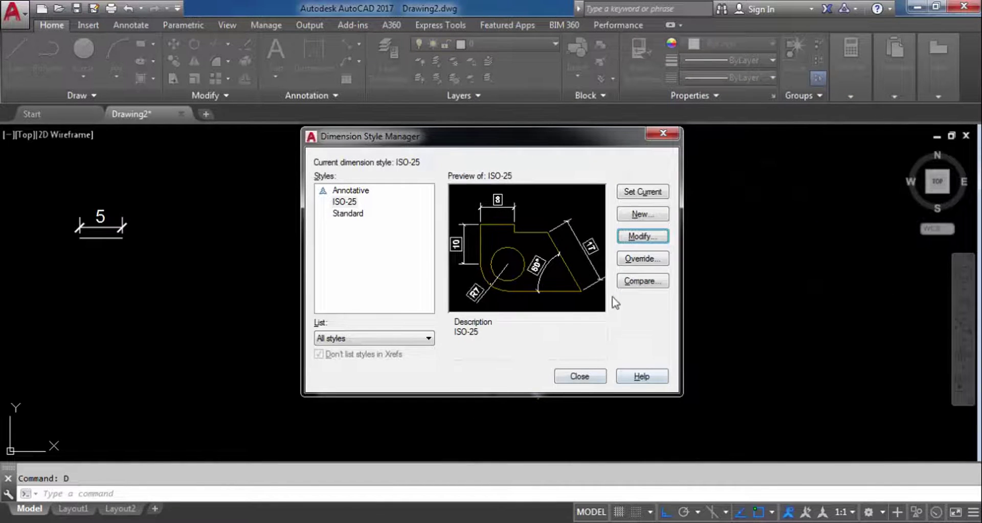
click(641, 193)
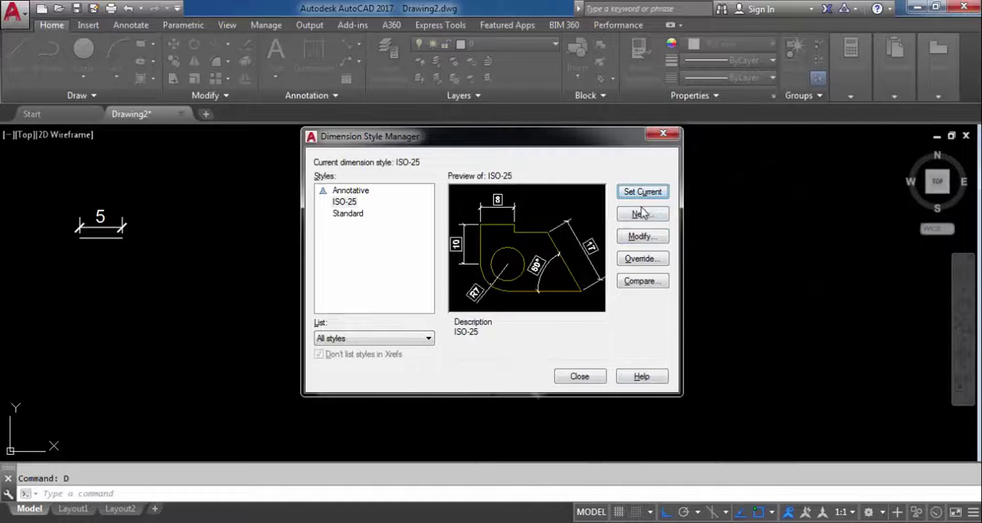
click(580, 376)
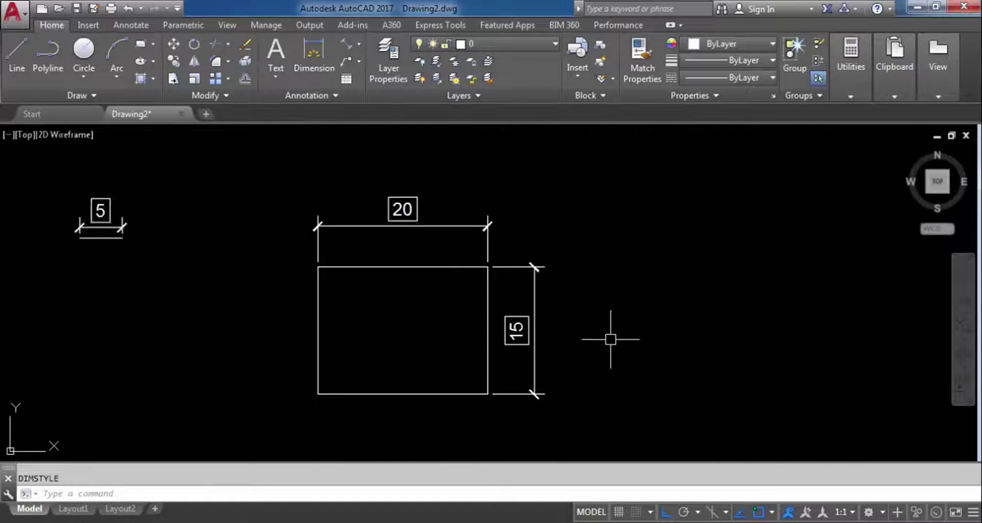
- Turn off the frame around dimension text in the ISO-25 style
text(D)
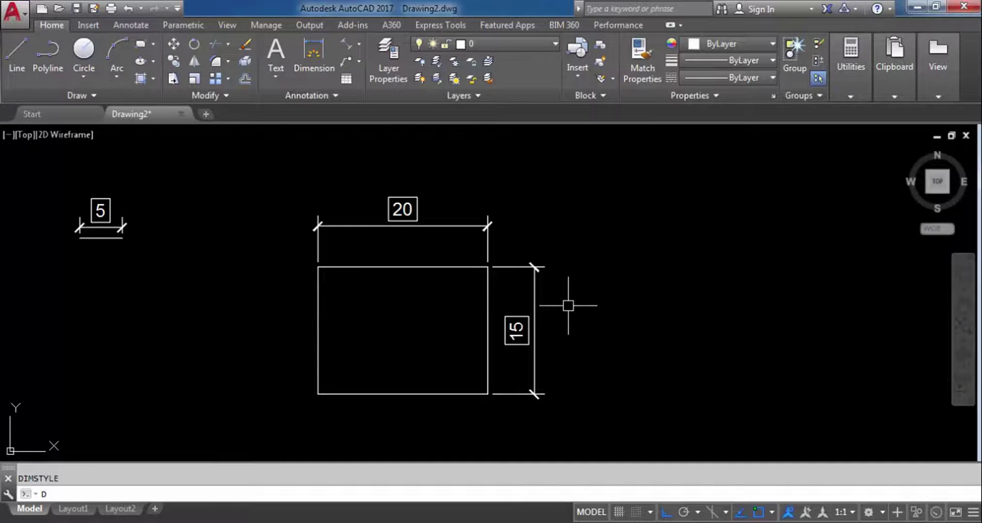
key(Return)
click(642, 237)
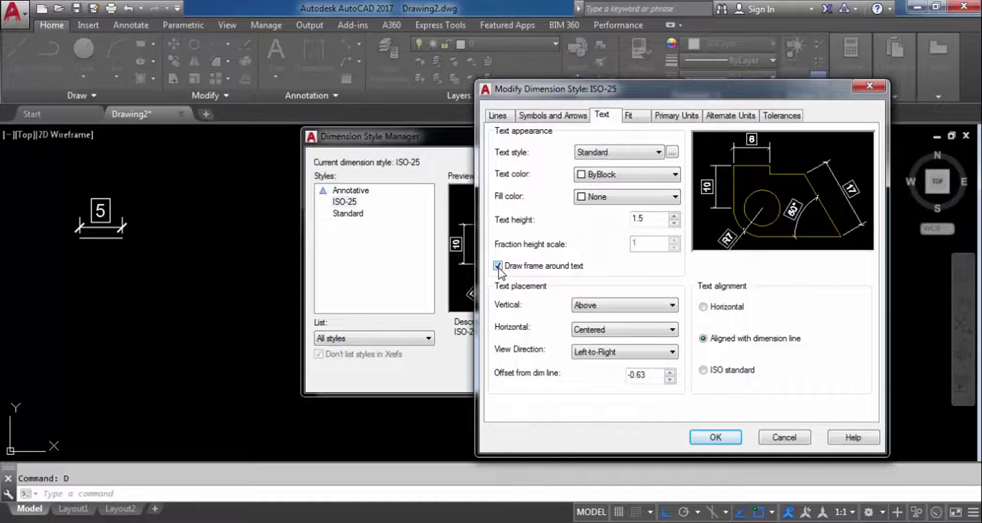
click(497, 266)
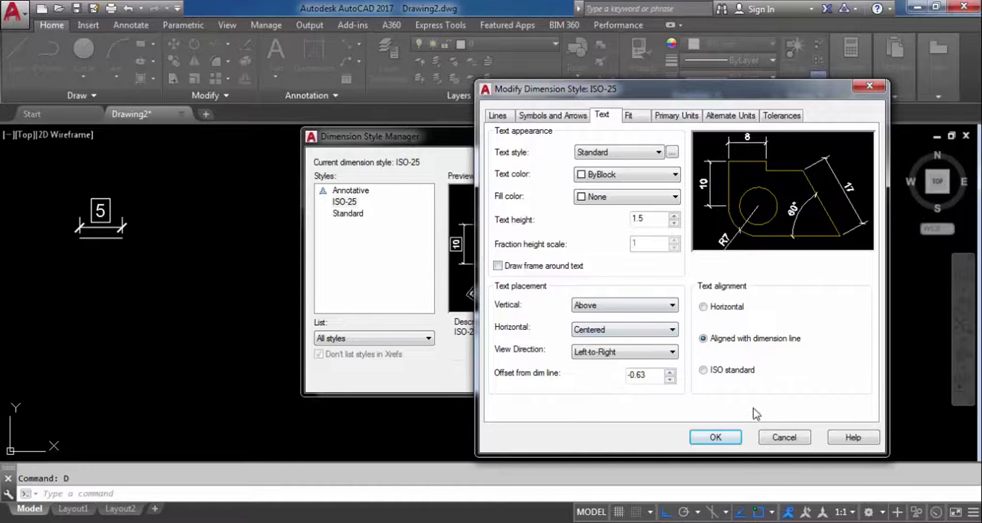
click(717, 438)
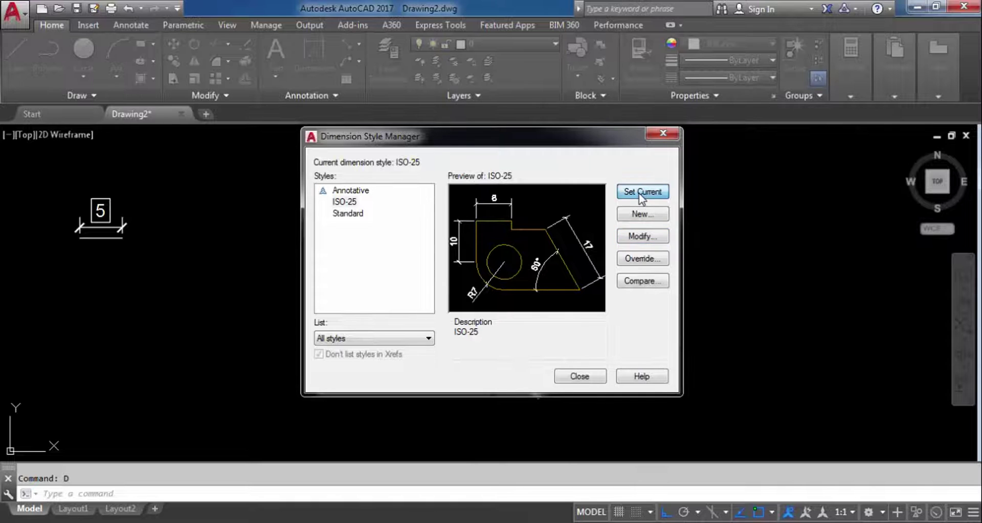
click(596, 377)
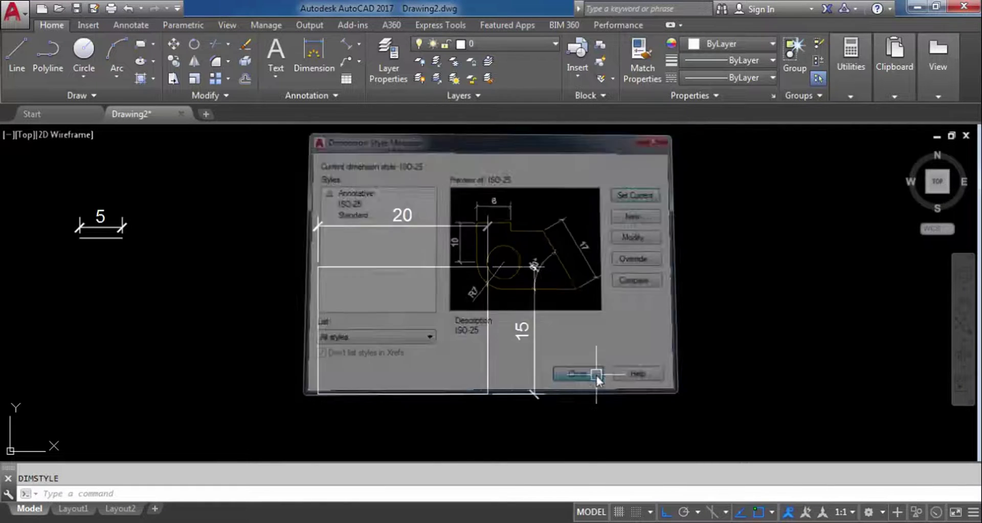
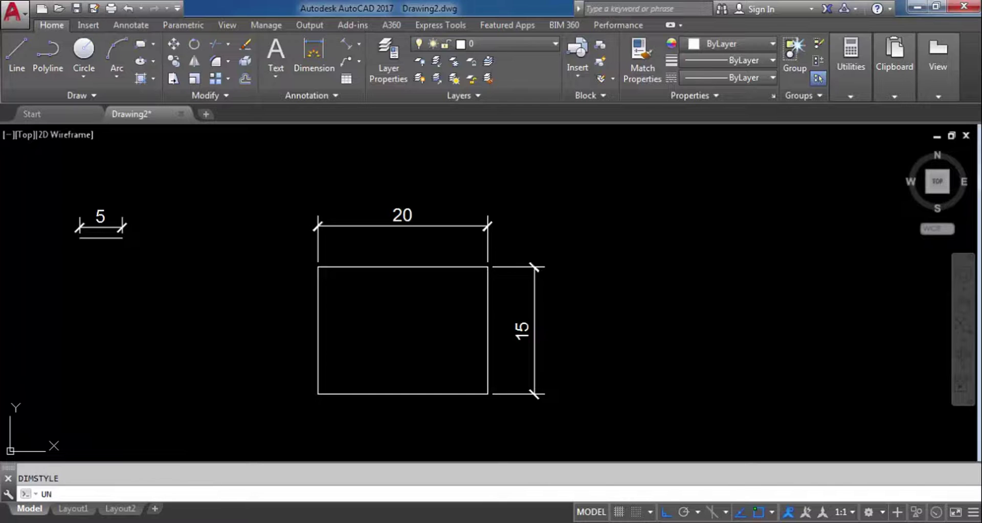
- Set the drawing units' length precision to two decimal places (0.00)
key(Return)
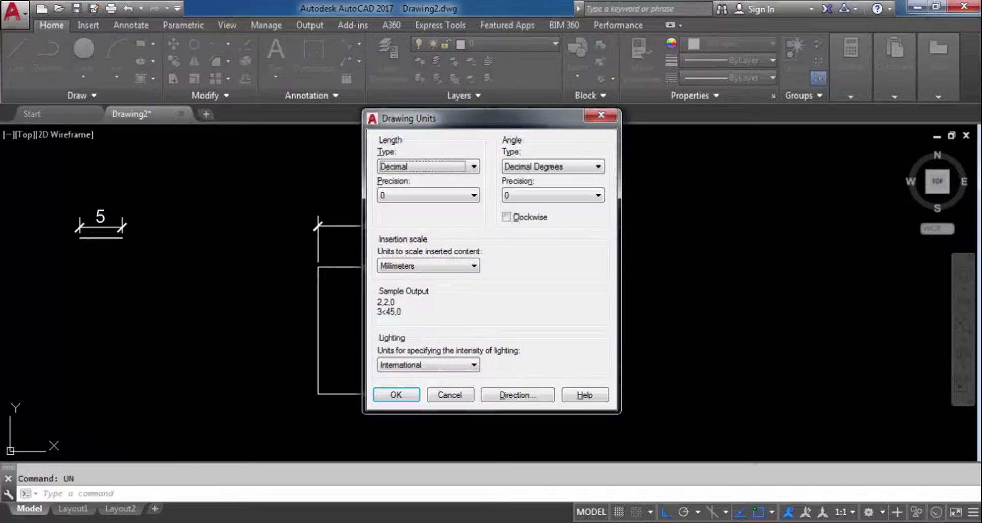
click(436, 197)
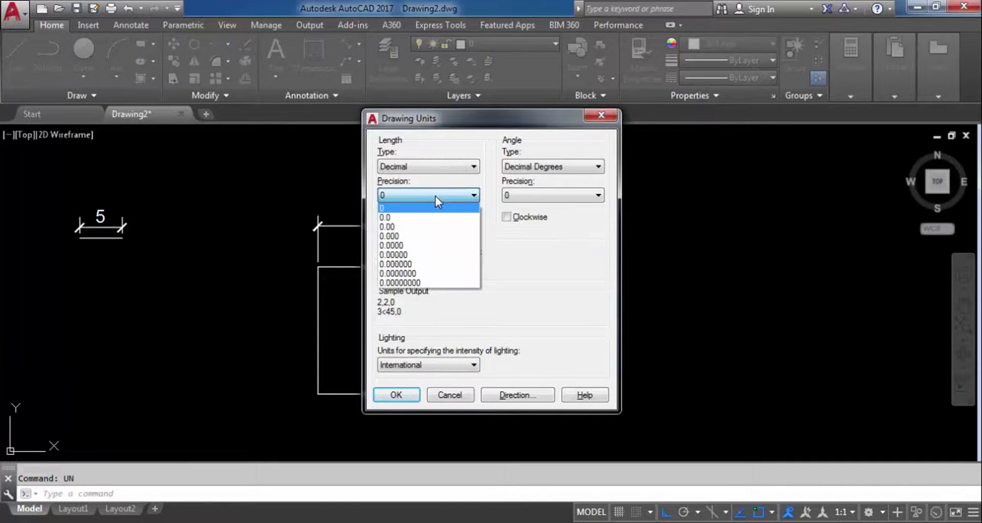
click(393, 228)
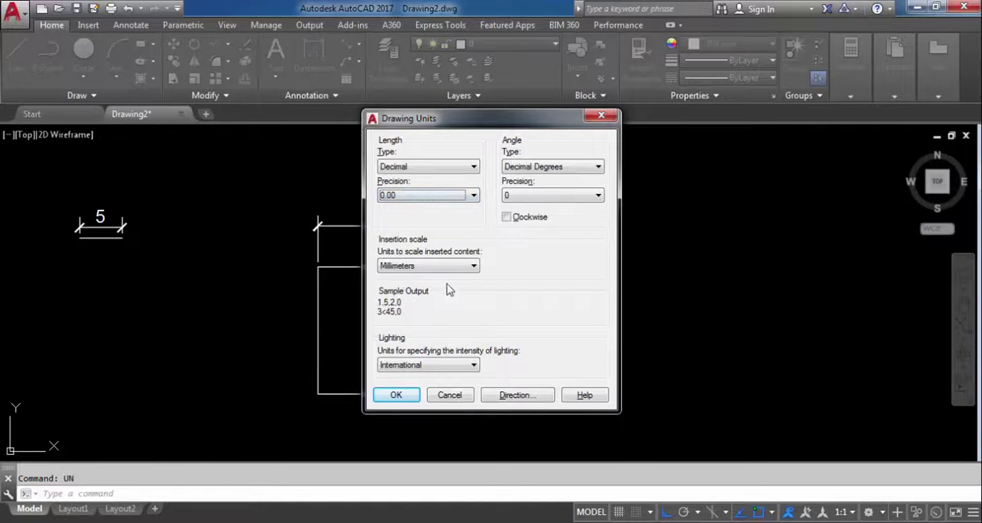
click(396, 395)
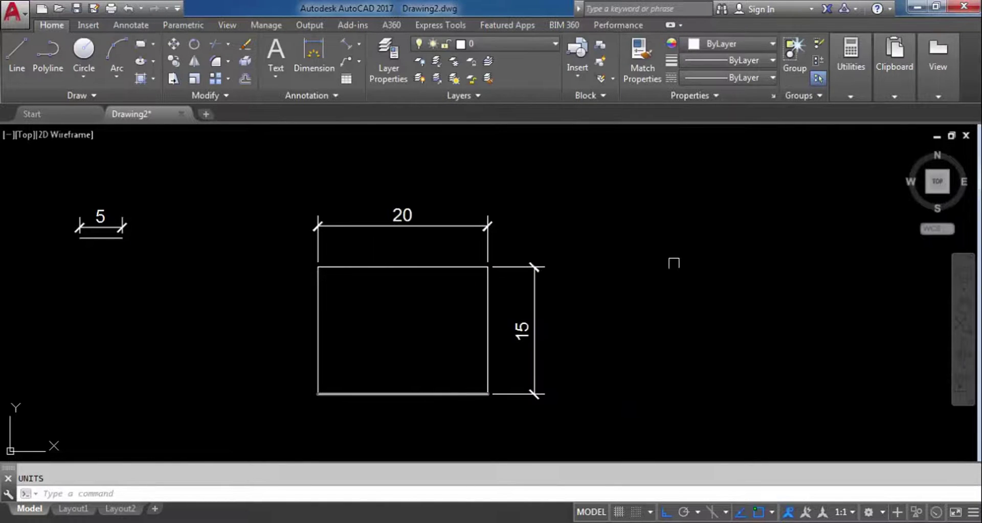
- Set the ISO-25 style's linear dimension precision to 0.00 in its primary units and make the style current
text(D)
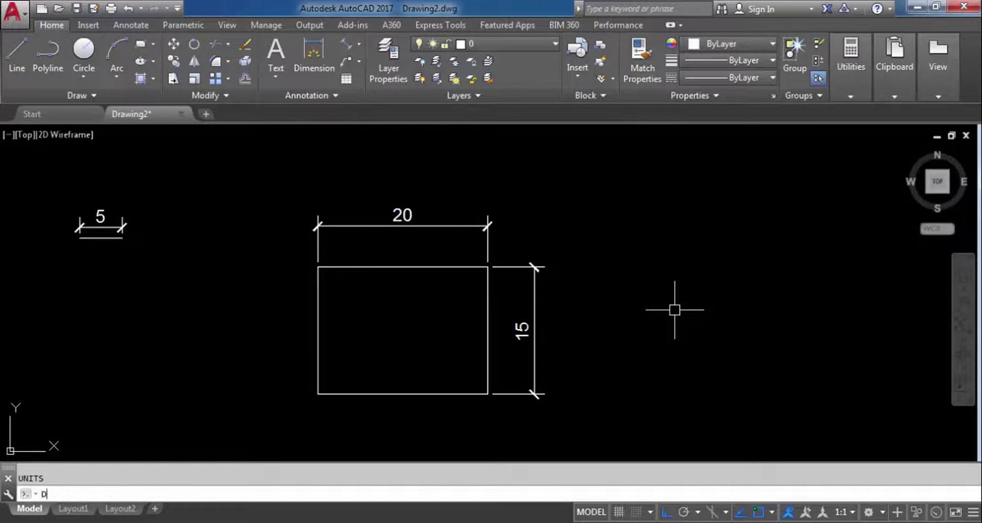
key(Return)
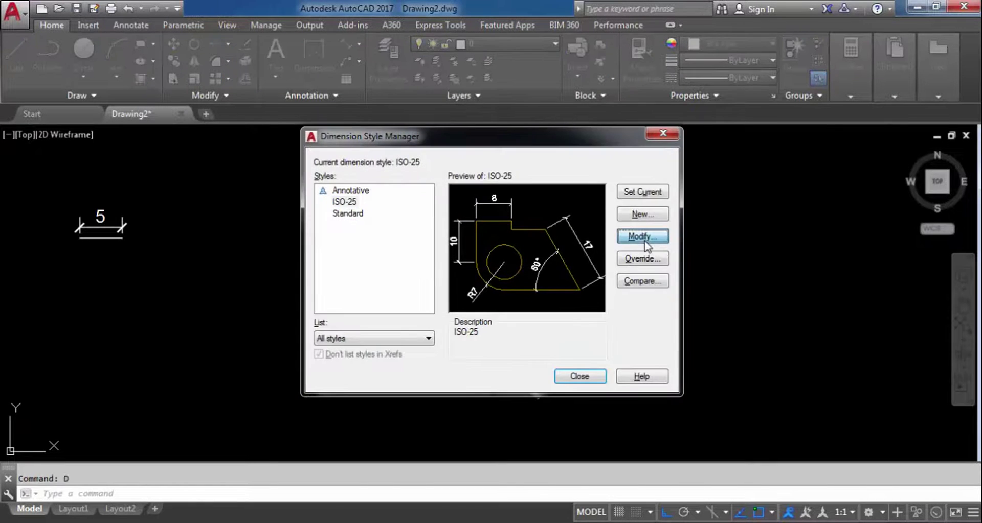
click(646, 239)
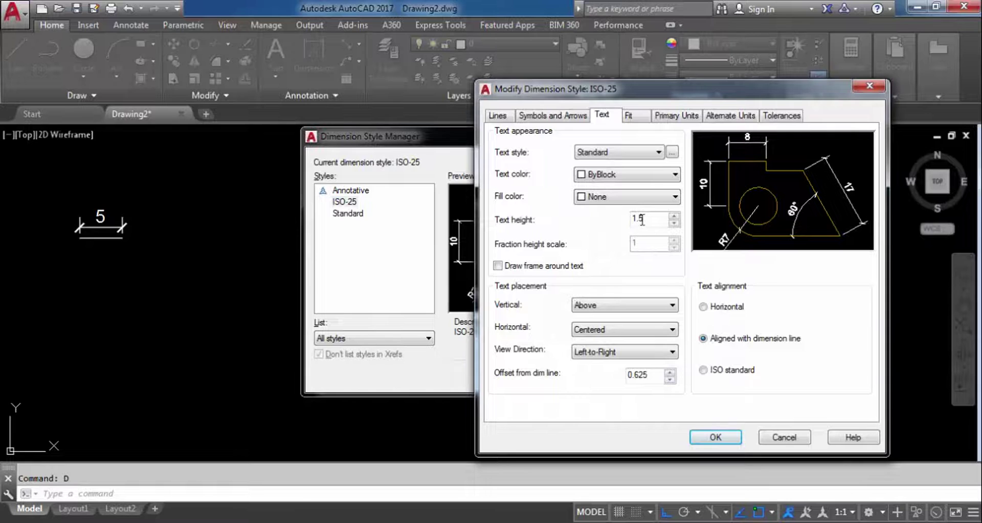
click(681, 116)
click(640, 169)
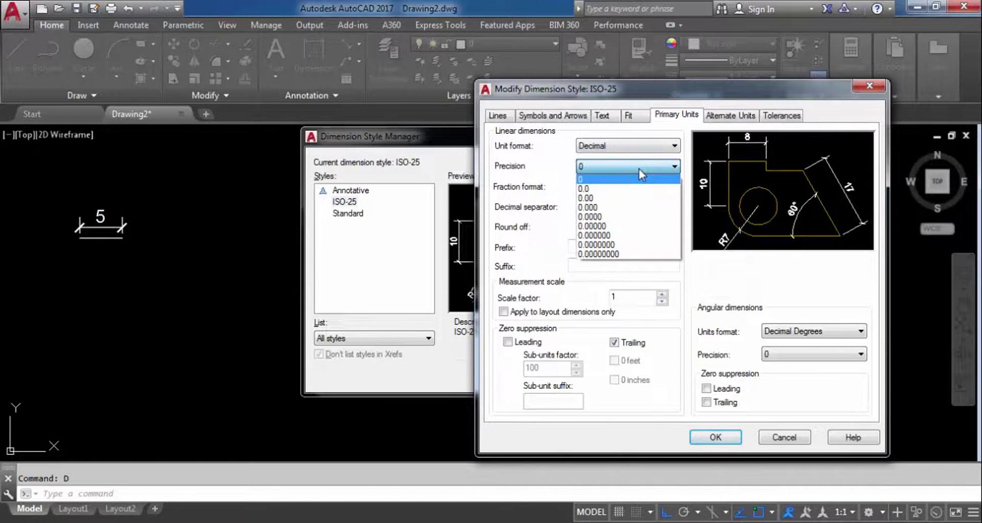
click(618, 198)
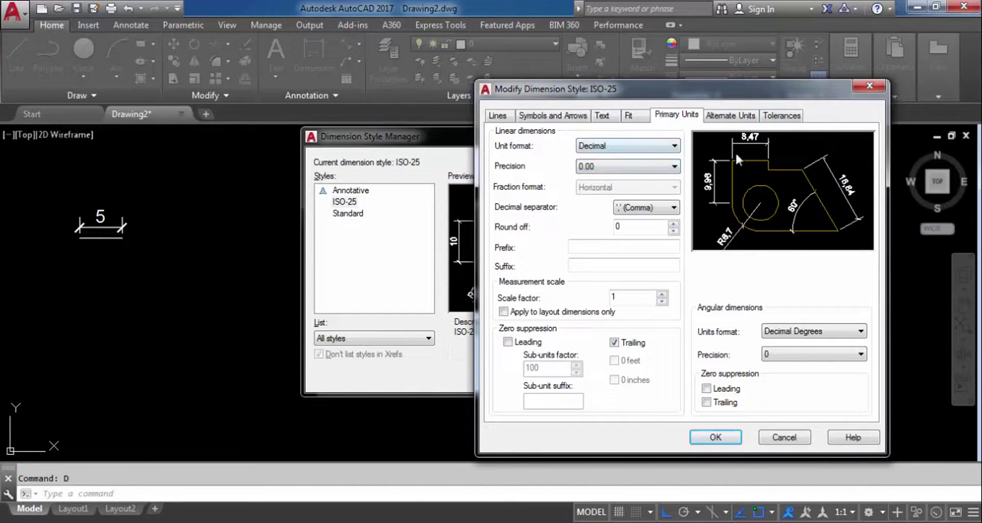
click(716, 437)
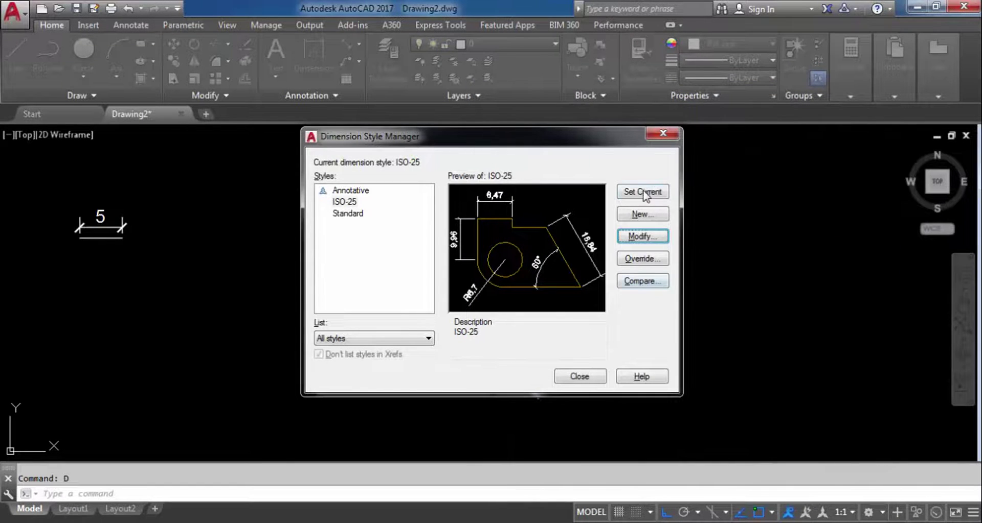
click(645, 194)
click(593, 377)
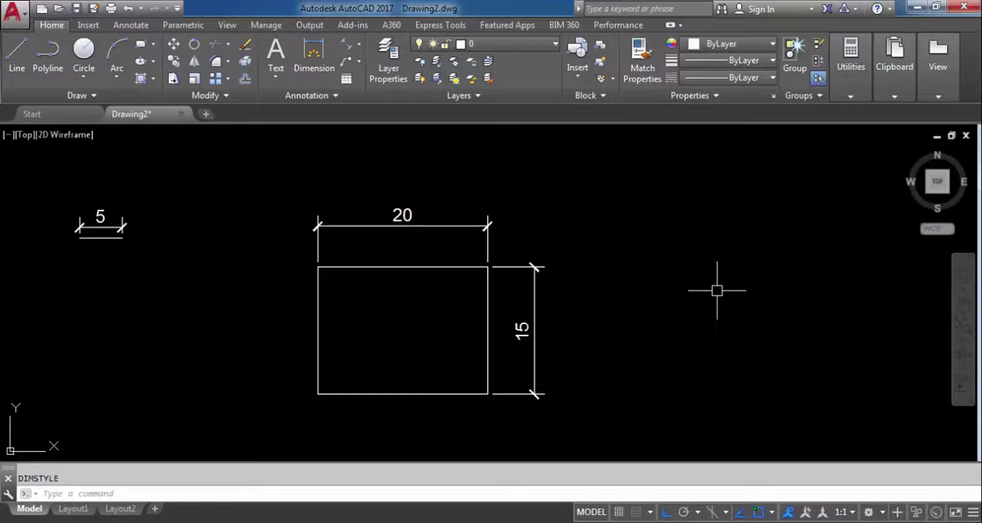
- Draw a horizontal line 20.30 mm long to the right of the dimensioned rectangle
text(l)
key(Return)
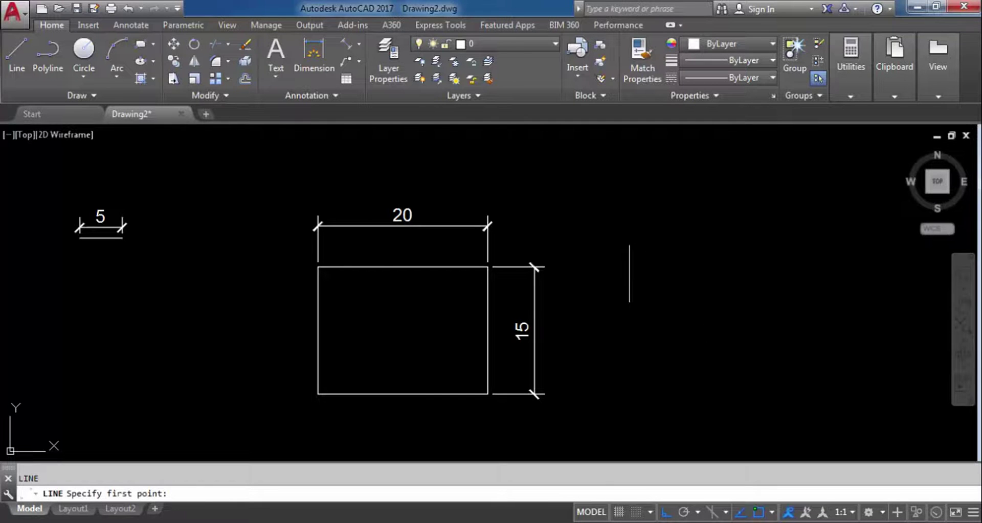
click(619, 272)
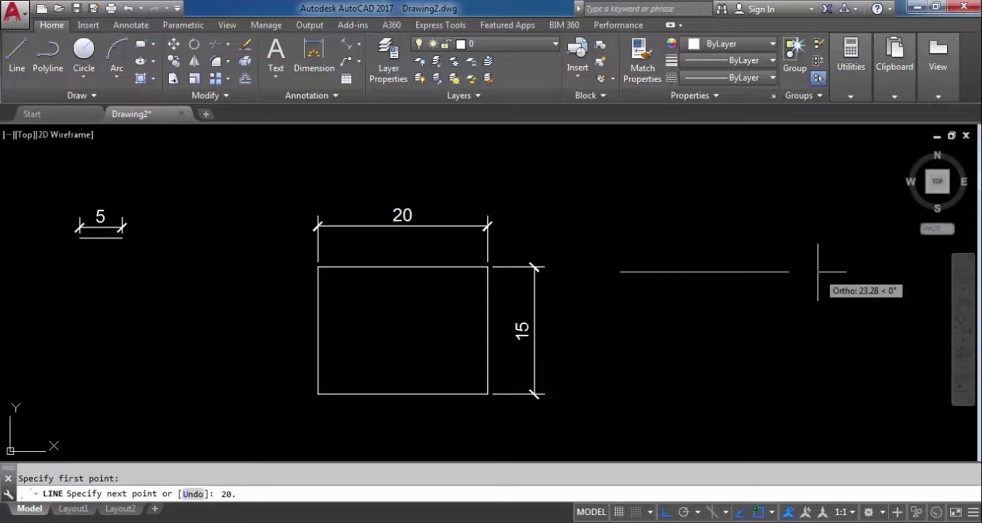
text(20.3)
key(Return)
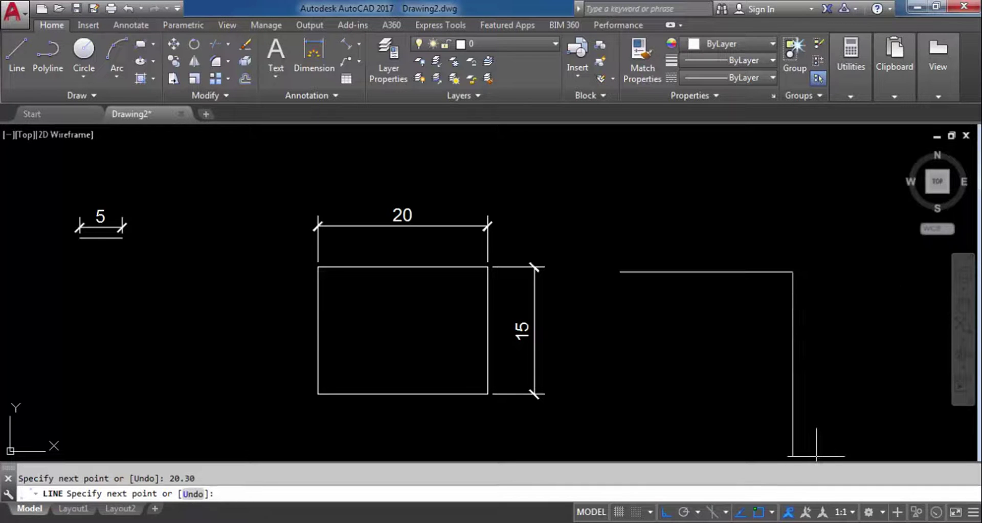
key(Escape)
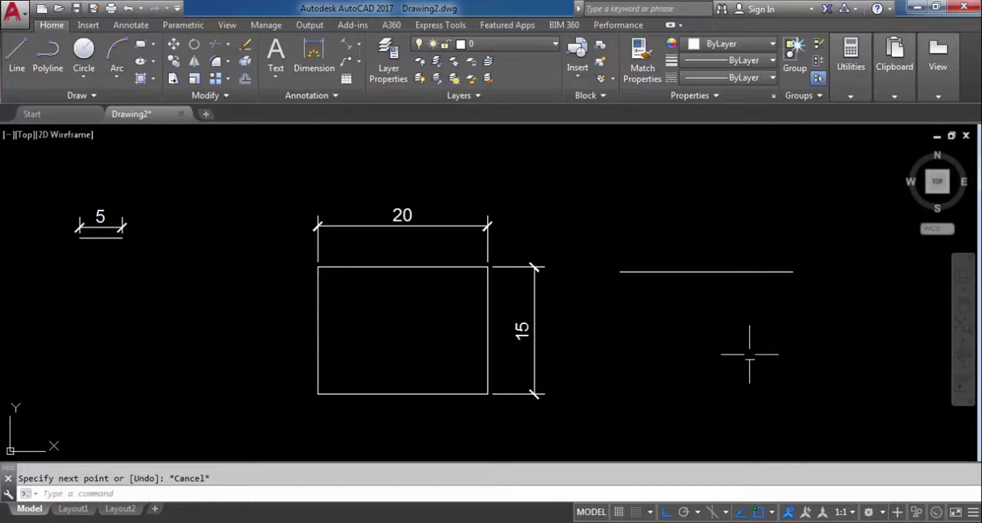
- Add an aligned dimension above the new line to the right of the rectangle
click(346, 43)
key(Return)
click(714, 271)
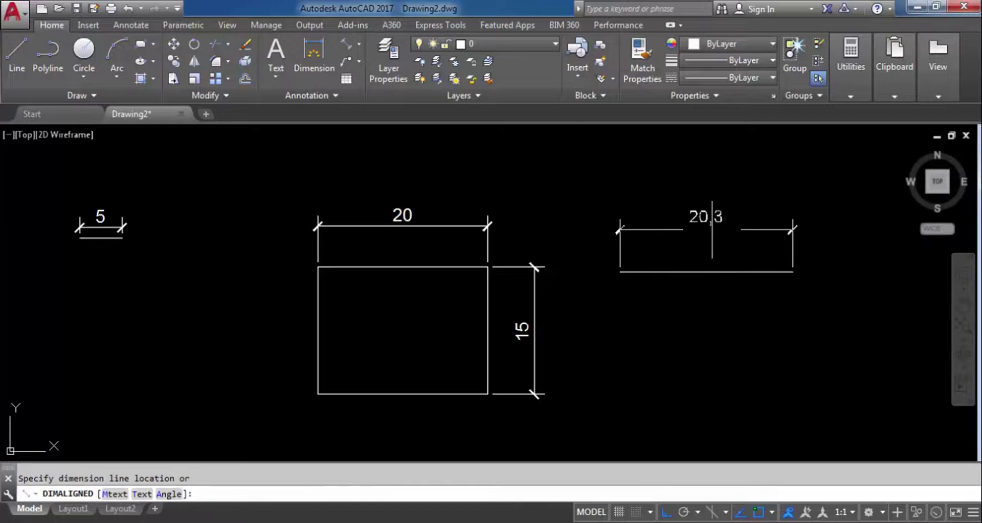
click(710, 241)
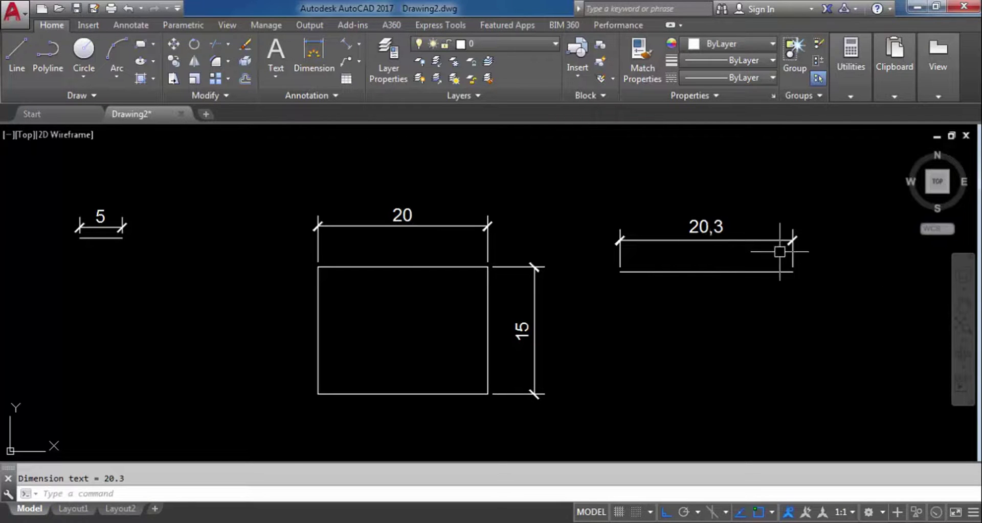
key(Escape)
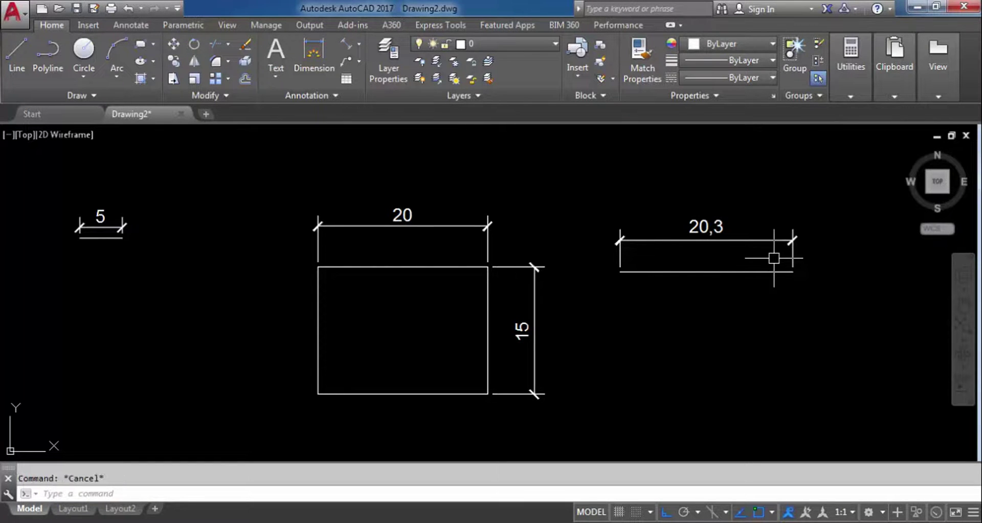
- Draw a second horizontal line 15.55 mm long below the dimensioned 20.30 mm line
text(L)
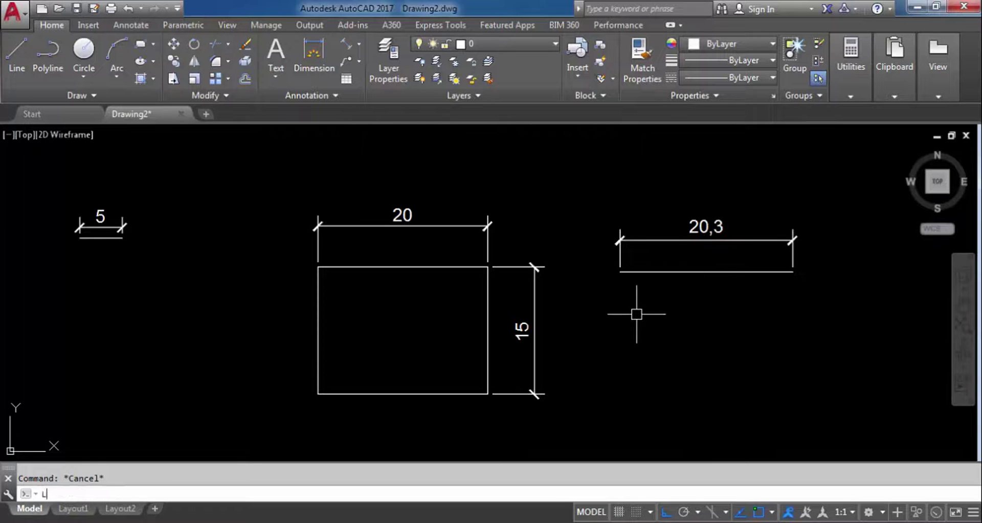
key(Return)
click(632, 377)
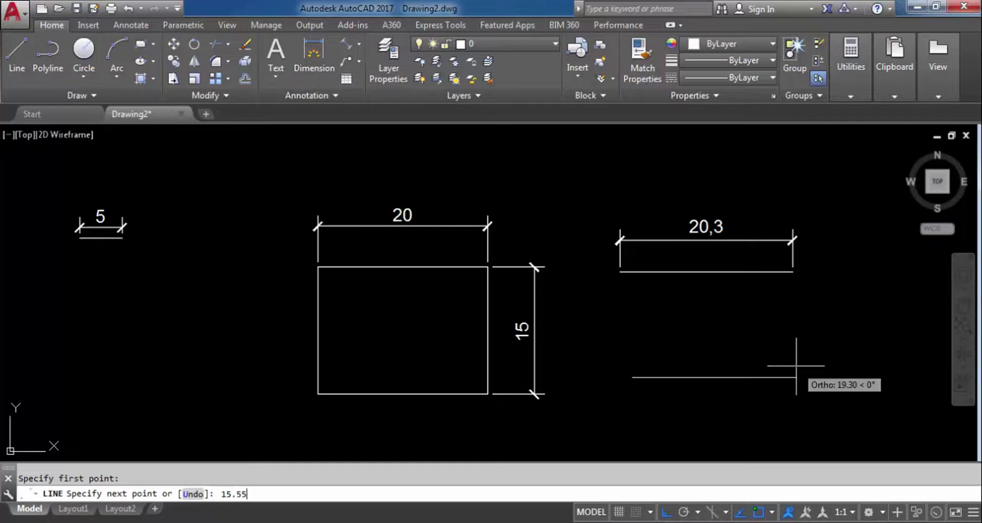
key(Return)
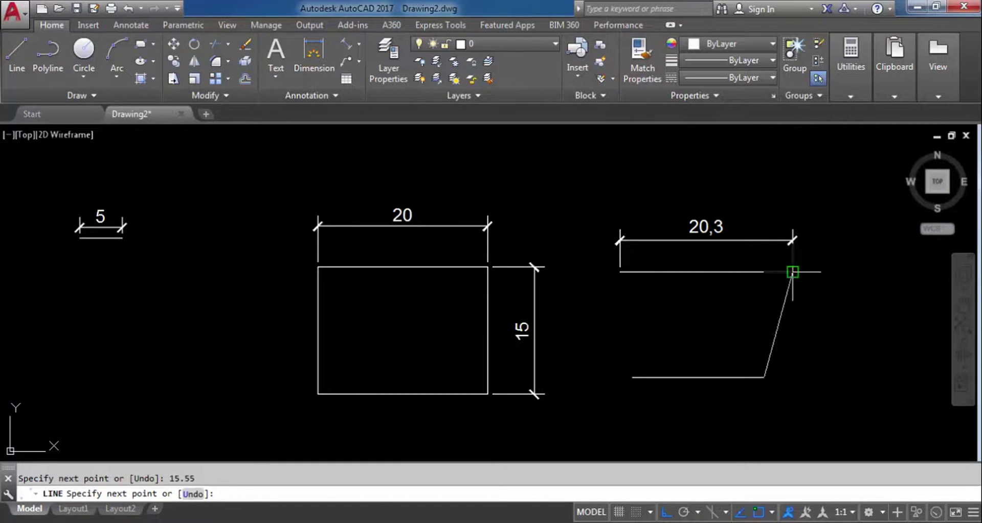
key(Escape)
- Place an aligned dimension just above the lower horizontal line
click(347, 42)
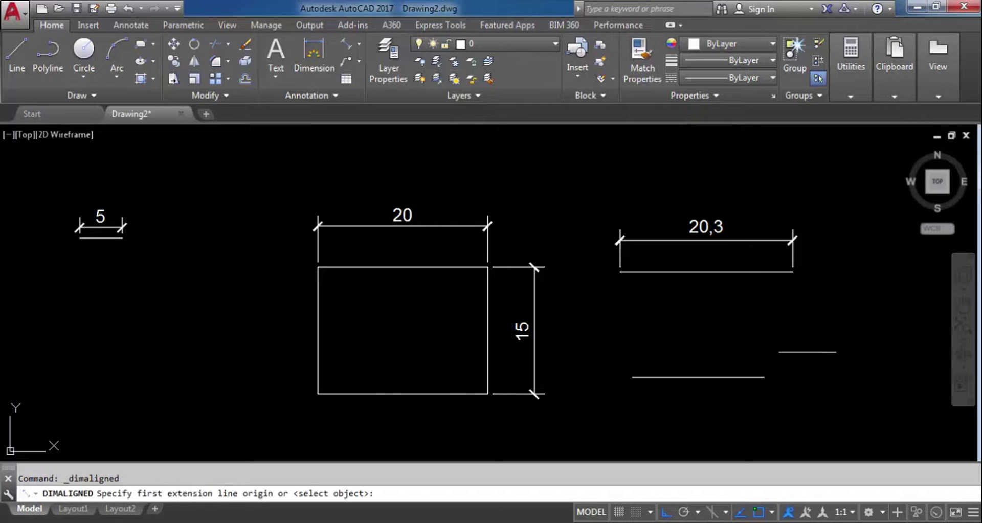
click(713, 374)
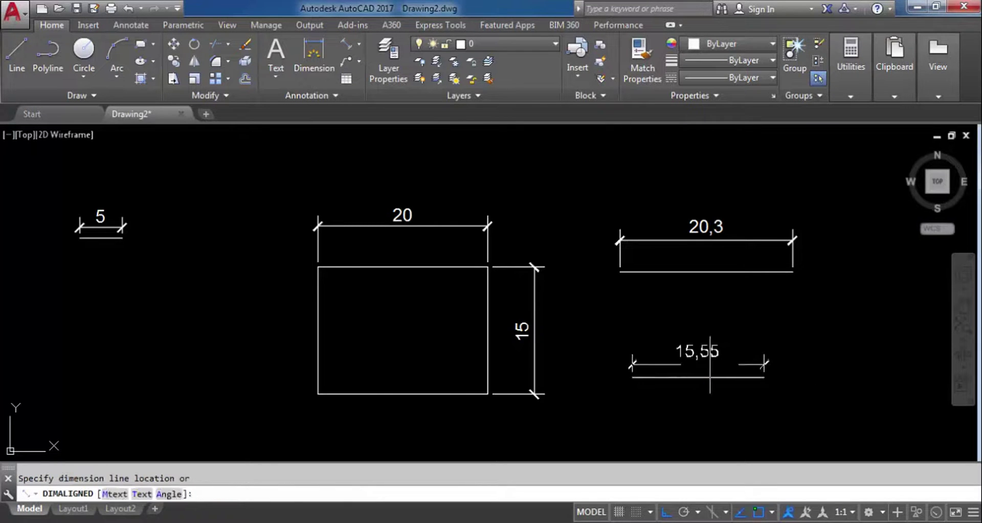
click(710, 351)
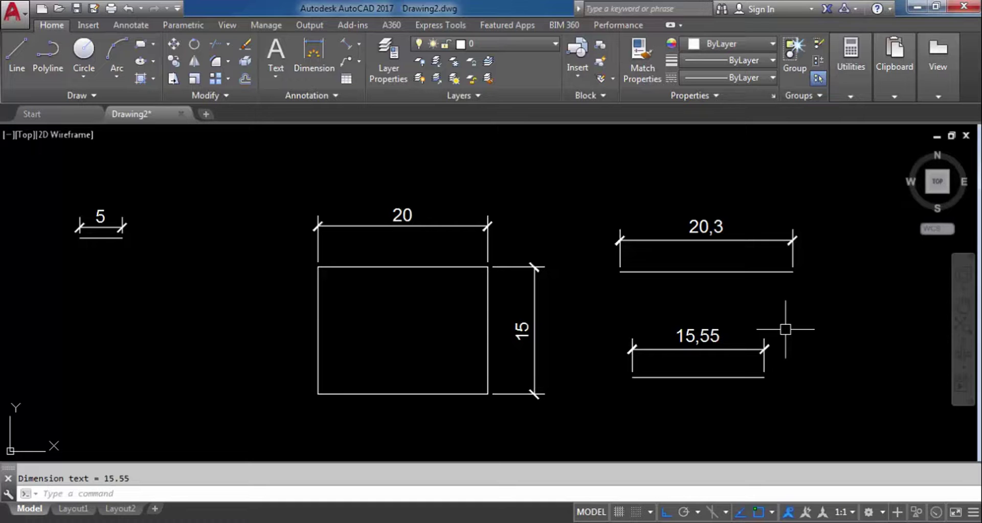
- Undo the aligned dimension placed on the lower horizontal line
text(u)
key(Return)
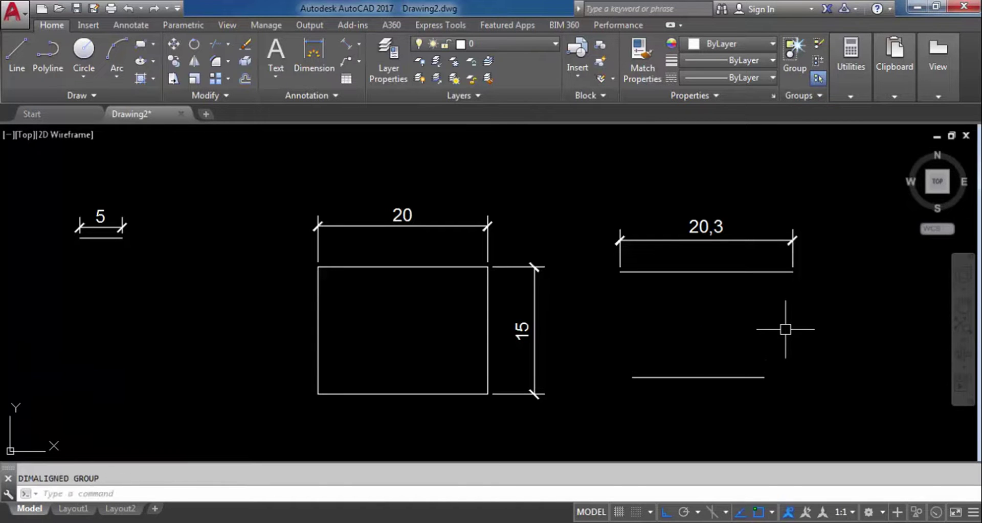
key(Escape)
- Set the drawing units' length precision to whole numbers (0)
text(UN)
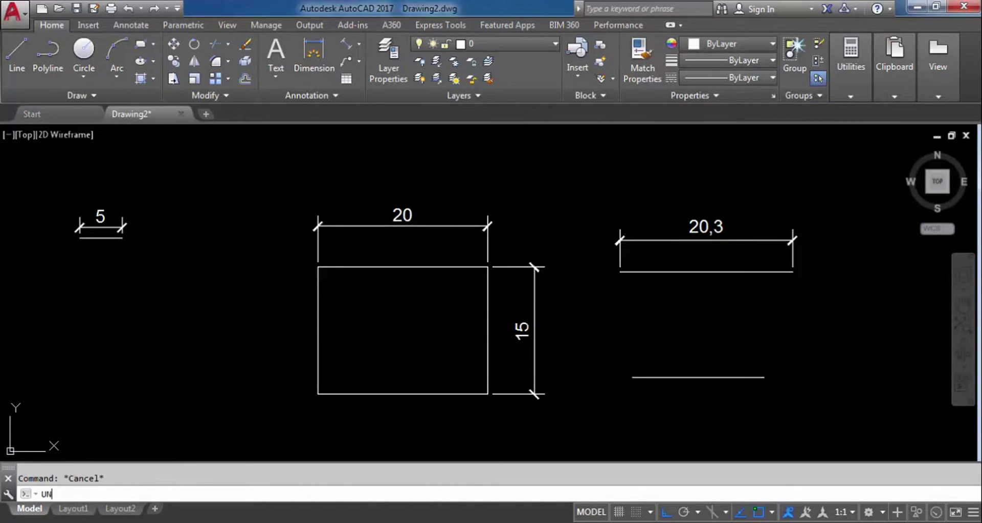
key(Return)
click(446, 200)
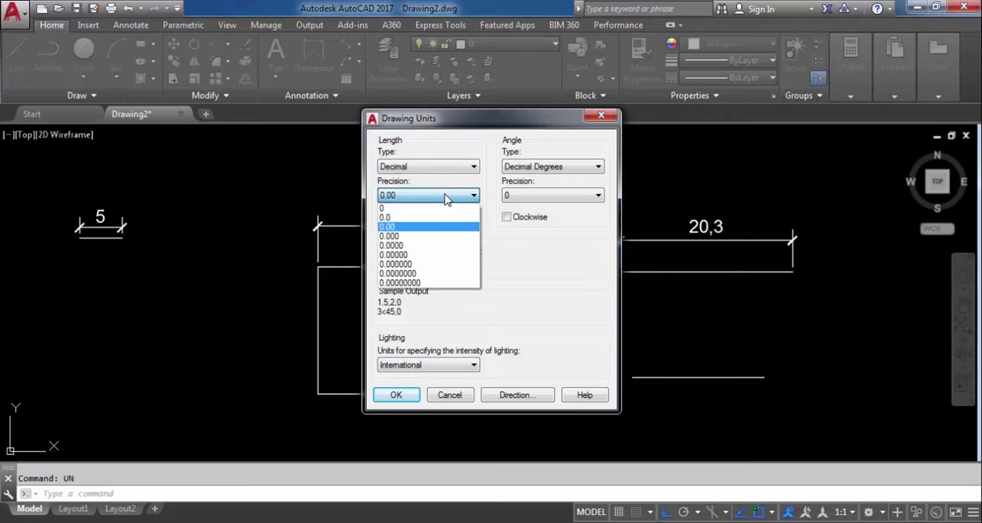
click(404, 209)
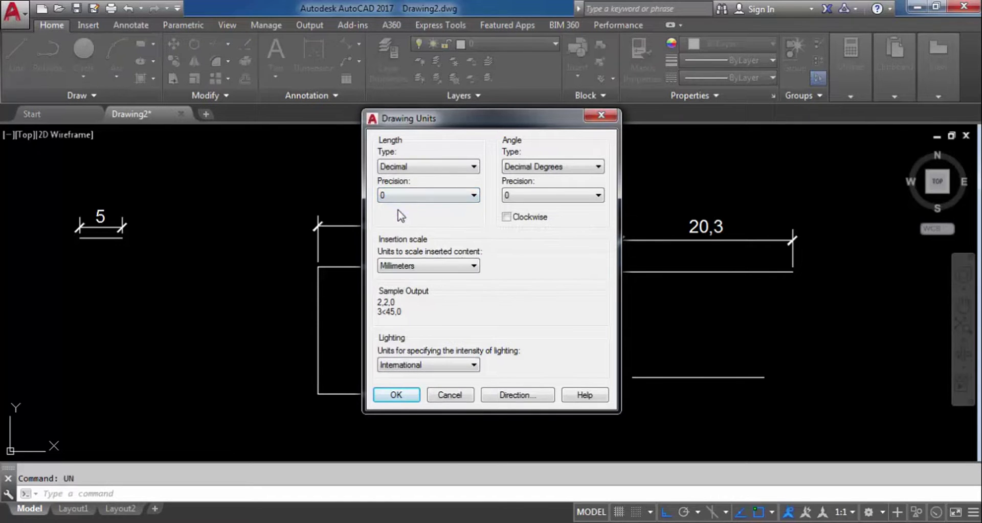
click(396, 396)
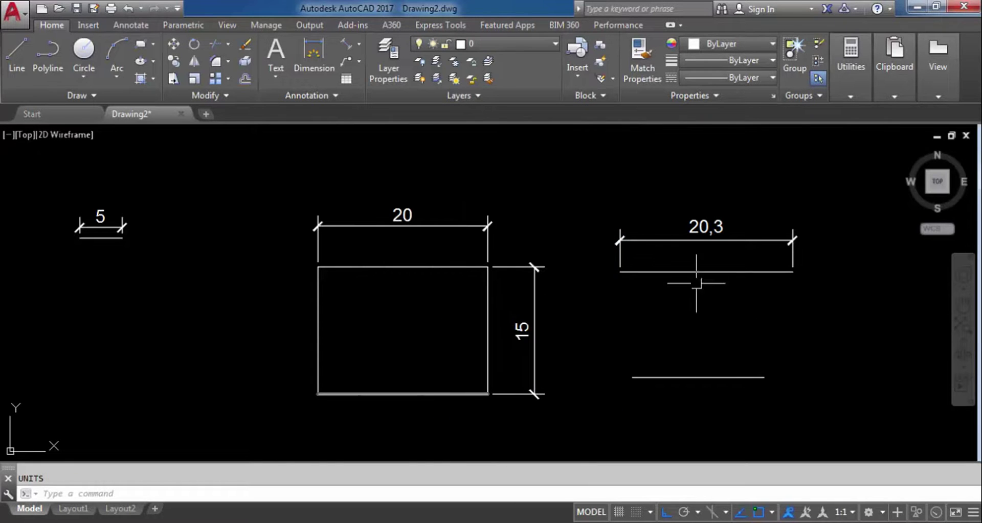
- Set the ISO-25 style's linear dimension precision to 0 in its primary units and make the style current
text(D)
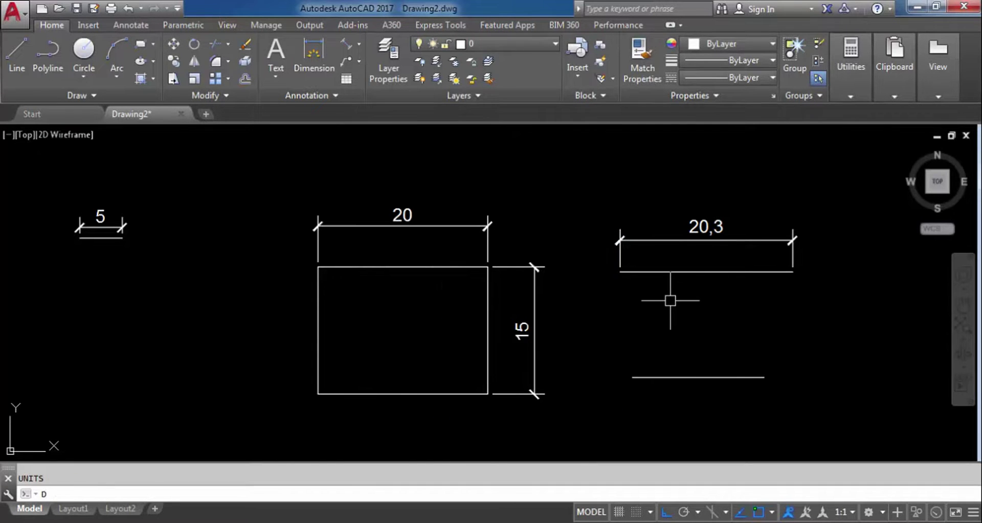
key(Return)
click(643, 237)
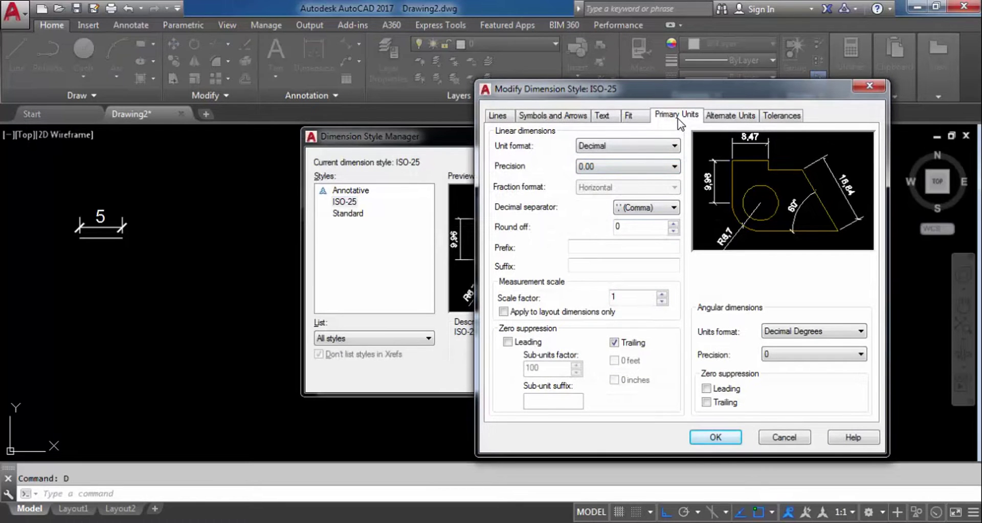
click(629, 166)
click(630, 176)
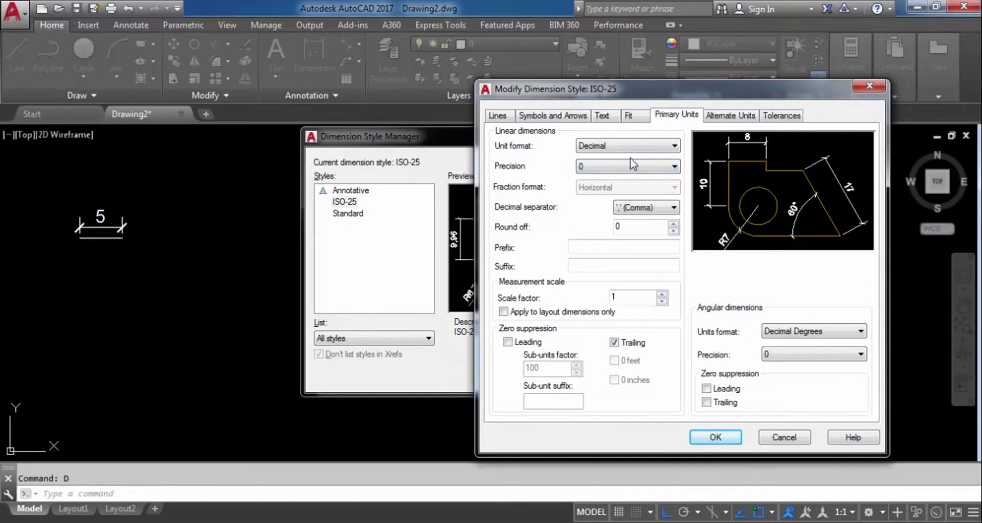
click(714, 438)
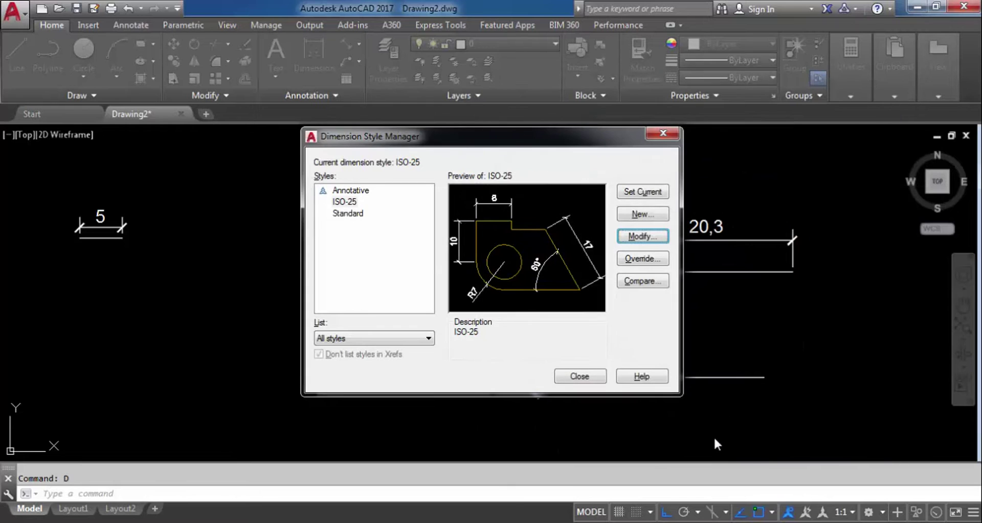
click(648, 192)
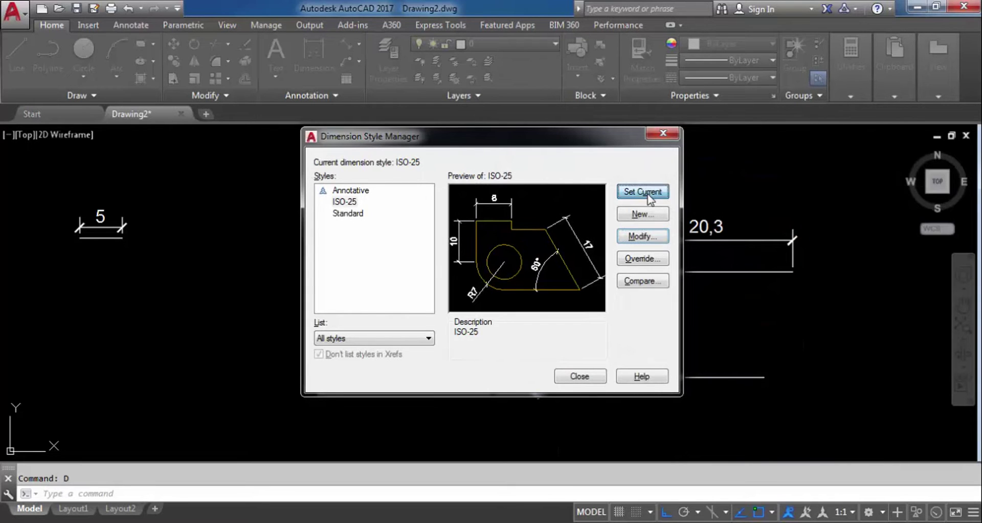
click(587, 381)
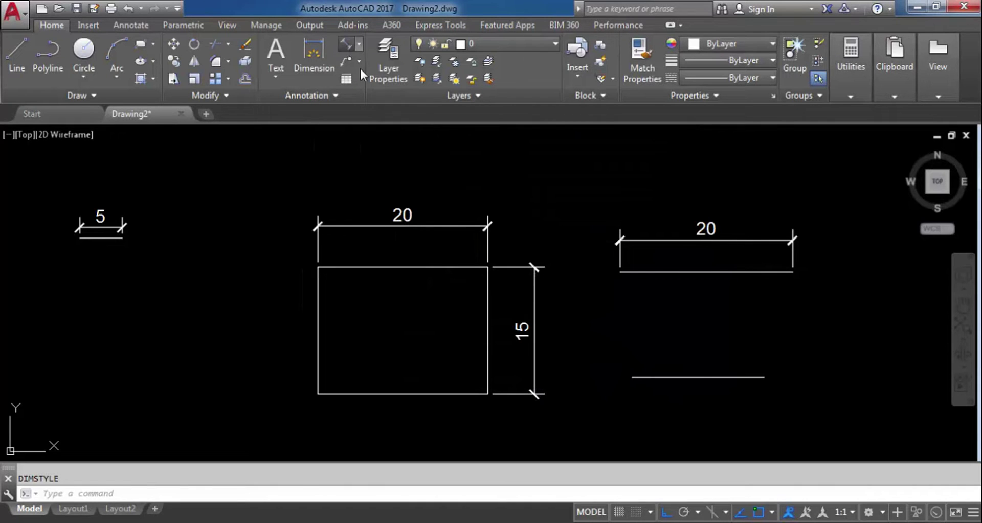
- Dimension the undimensioned lower line with an aligned dimension placed above it
click(347, 45)
key(Return)
click(712, 378)
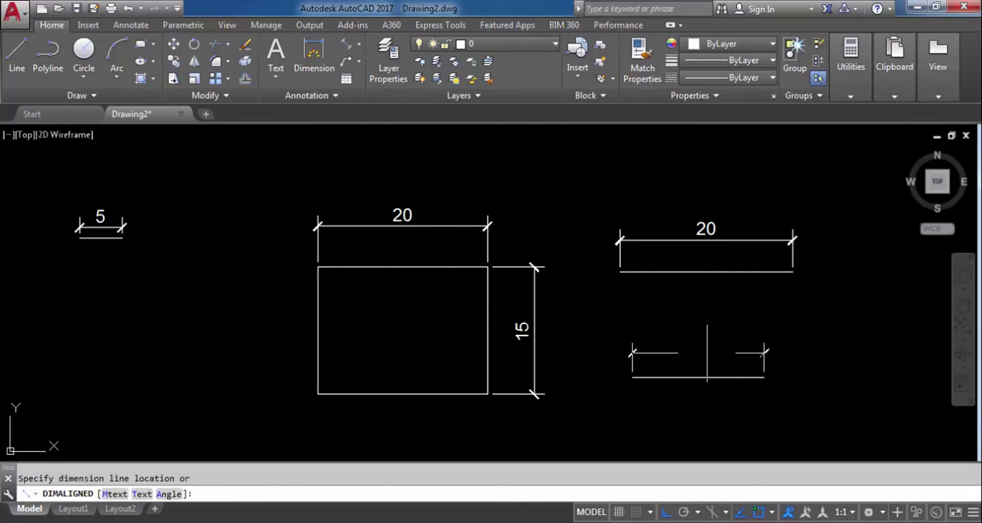
click(707, 353)
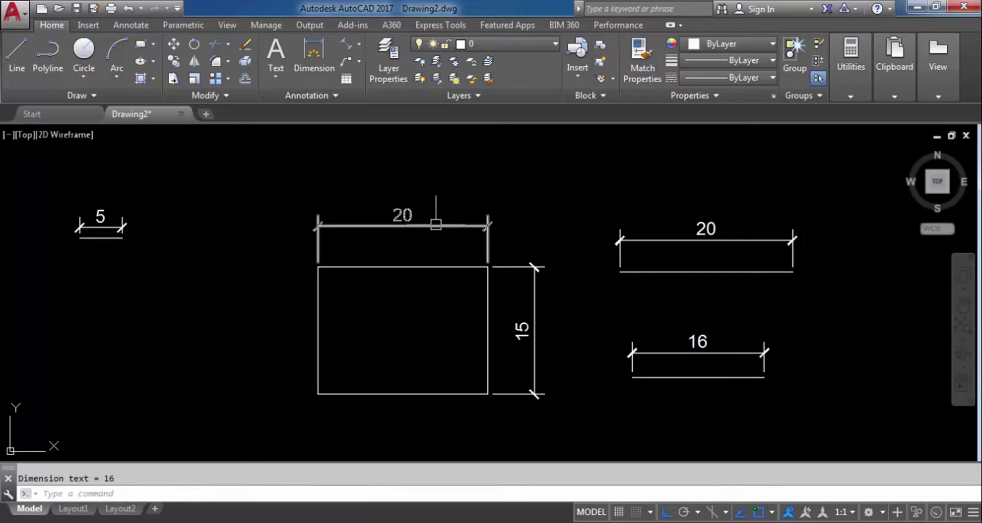
scroll(413, 217, down, 2)
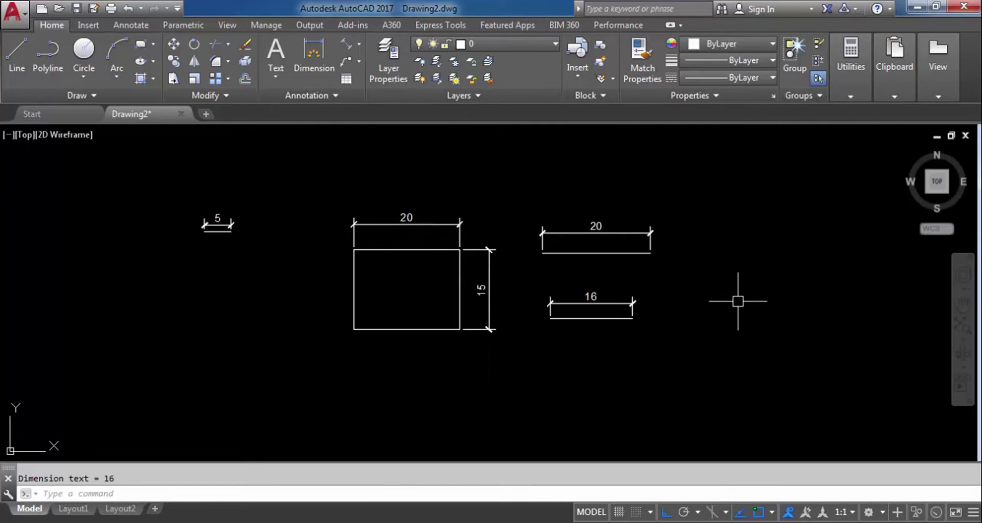